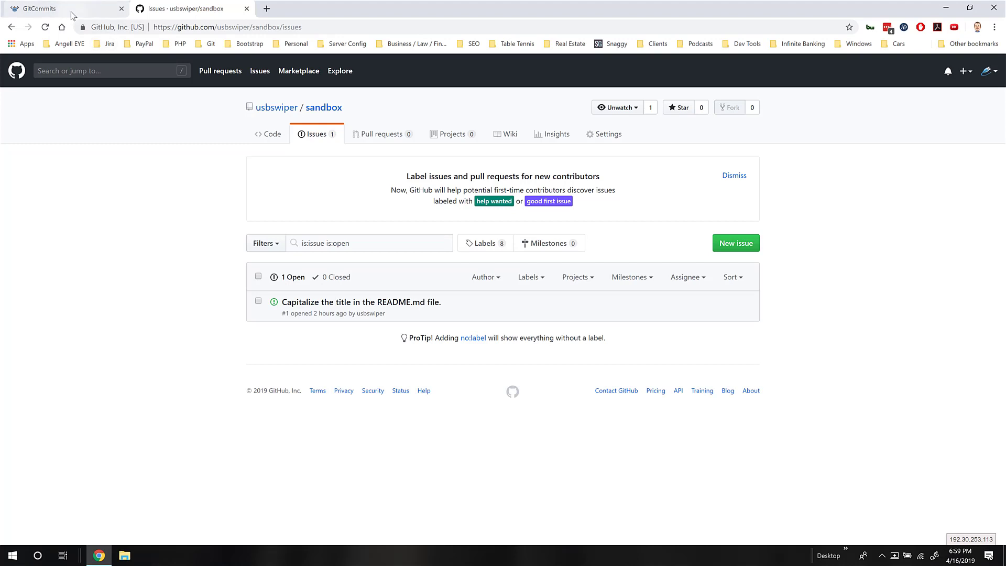
# Log in to GitCommits with a GitHub account to reach Step 1 Profile Setup
pyautogui.click(70, 12)
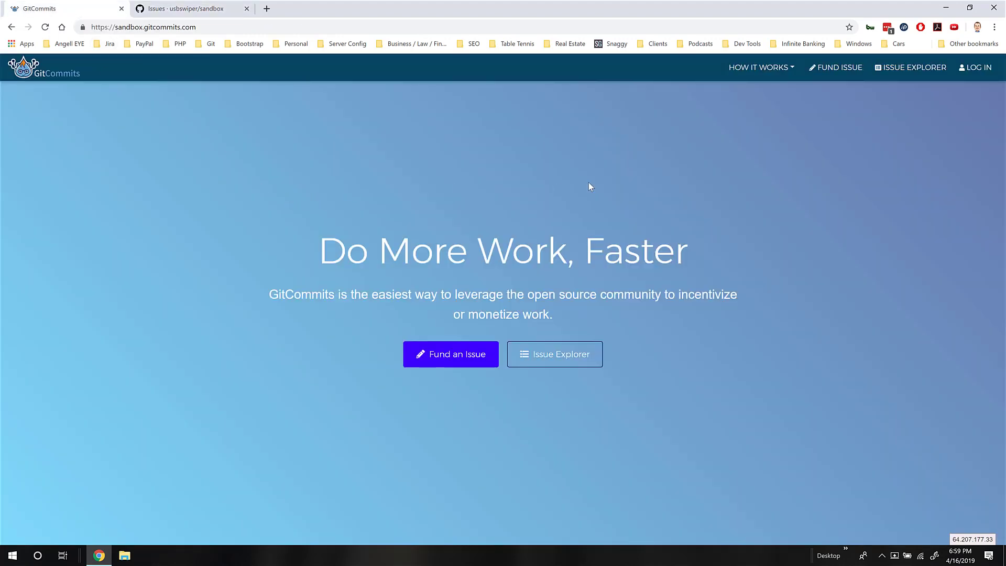
pyautogui.click(973, 68)
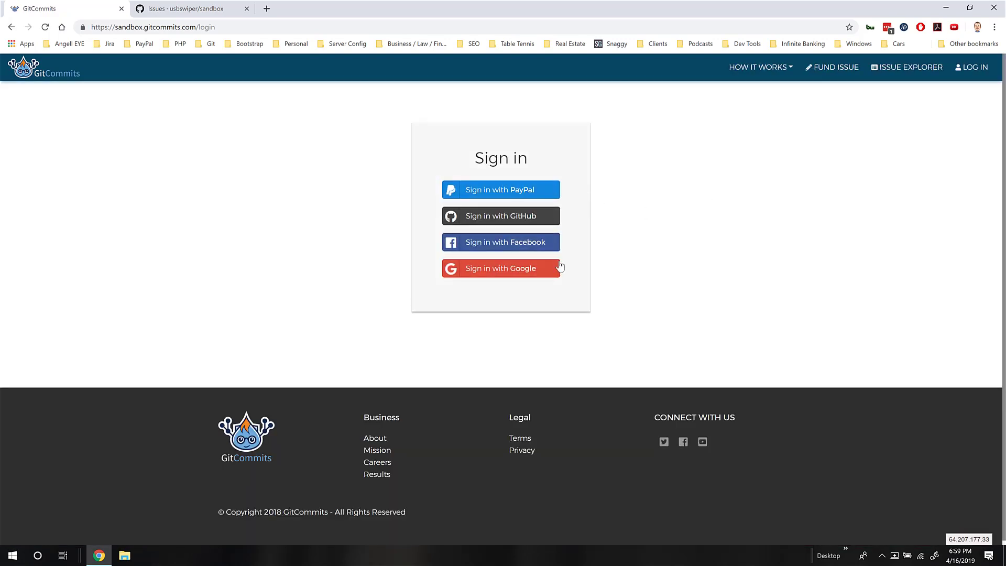
pyautogui.click(533, 220)
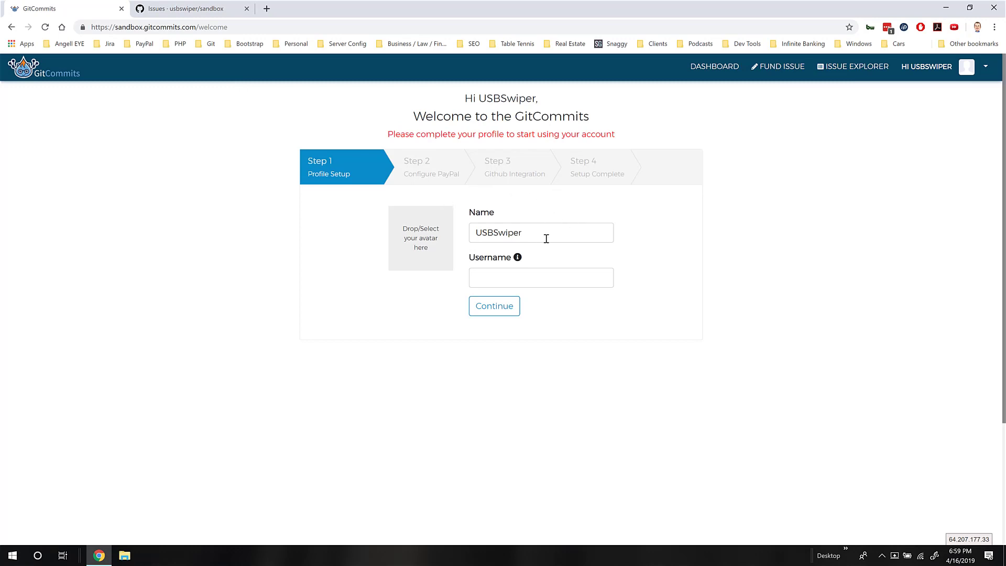
# Enter 'usbswiper' as the username and let it validate
pyautogui.click(548, 277)
pyautogui.write('us')
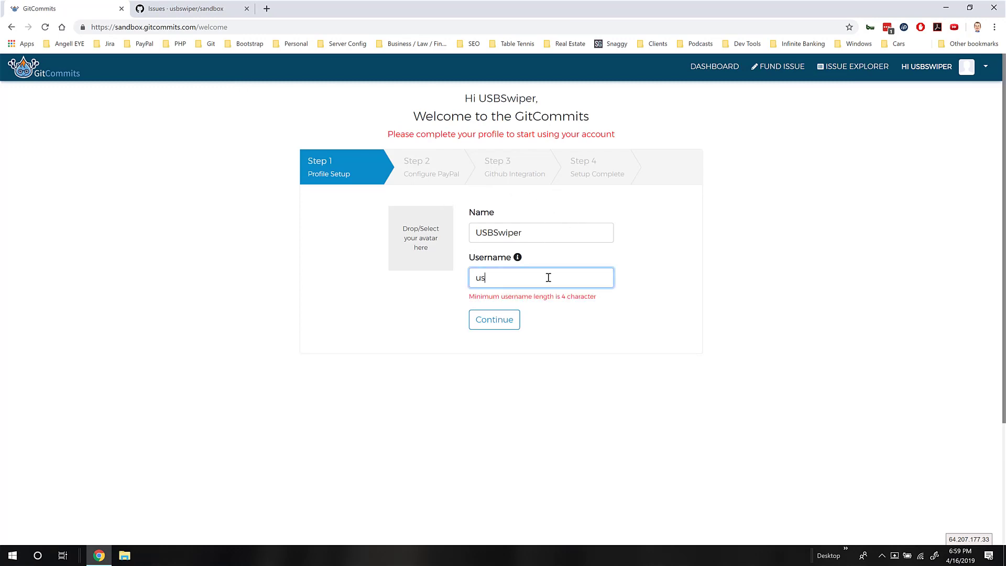
pyautogui.write('bswiper')
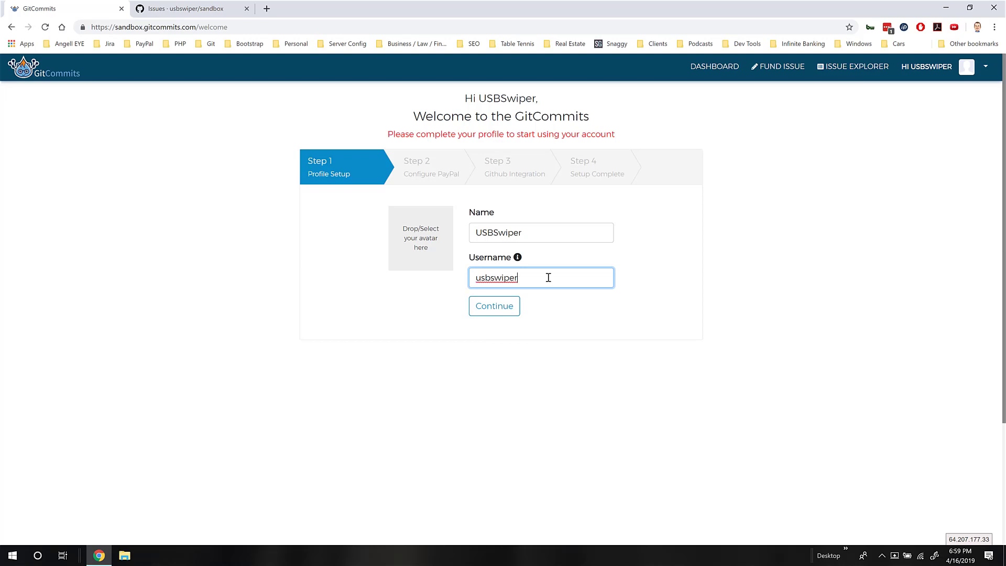
pyautogui.click(557, 306)
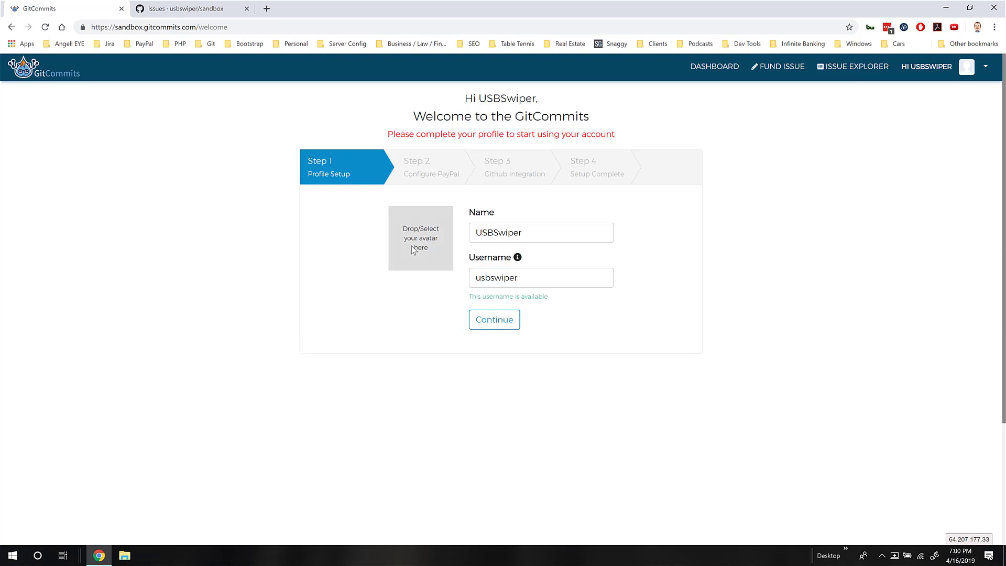
# Upload and crop usbswiper-google-plus-icon.png as the avatar, save the profile, and proceed
pyautogui.click(427, 277)
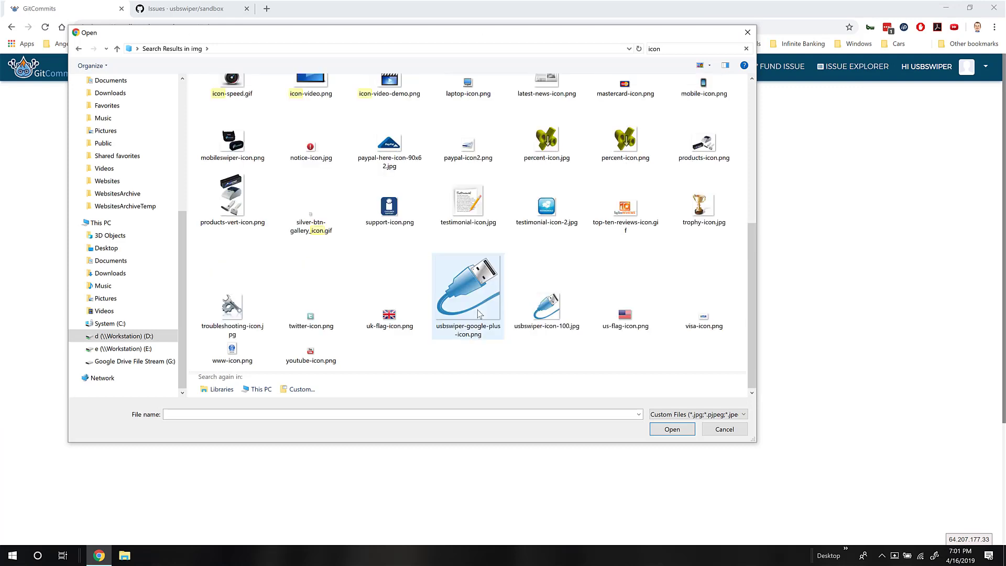
pyautogui.click(479, 285)
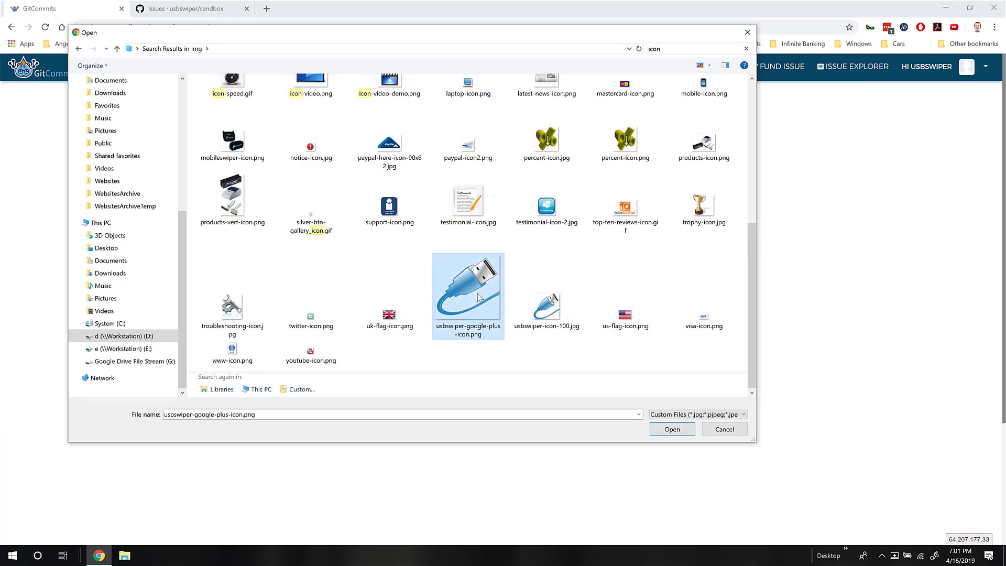
pyautogui.click(660, 430)
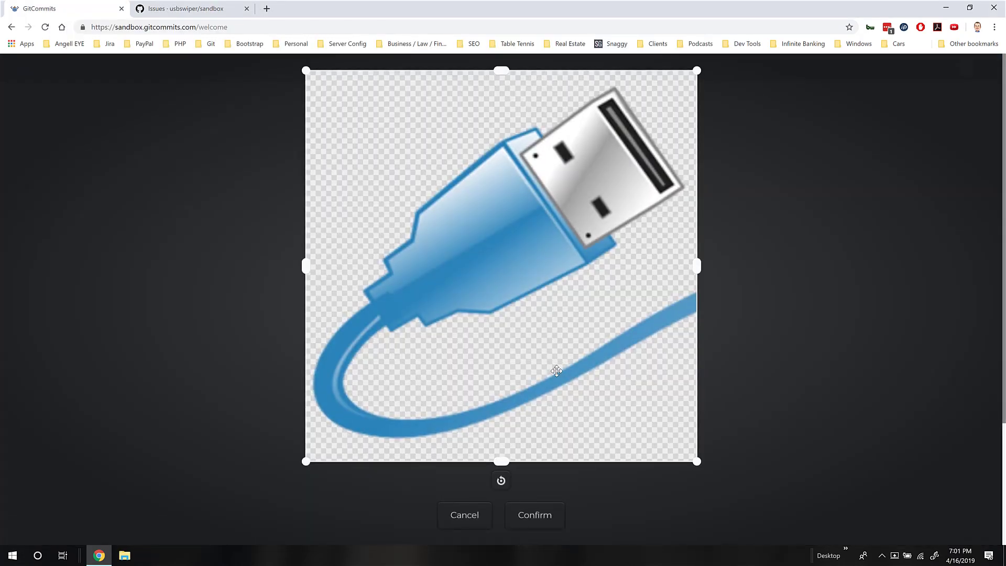
pyautogui.click(546, 514)
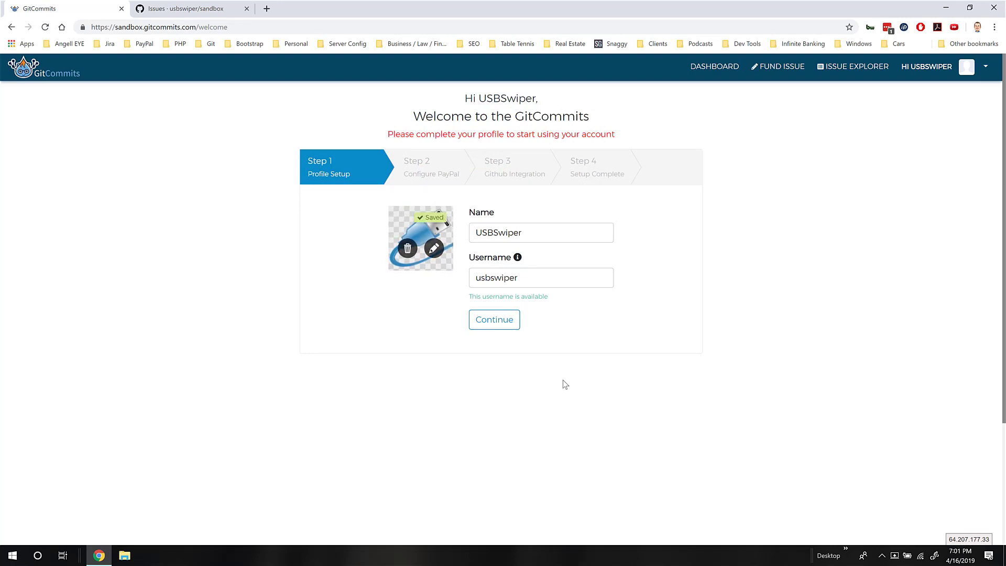
pyautogui.click(506, 321)
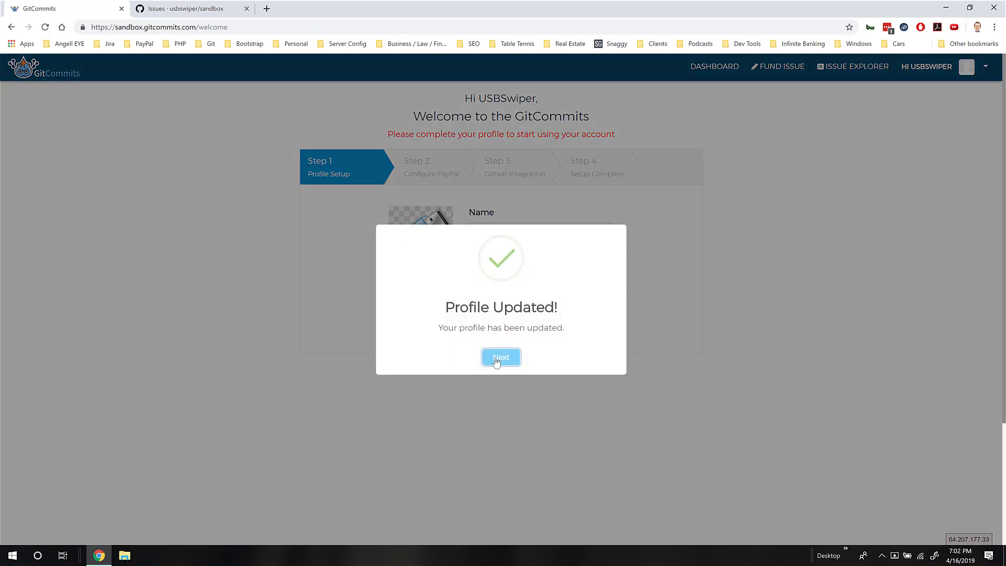
pyautogui.click(496, 360)
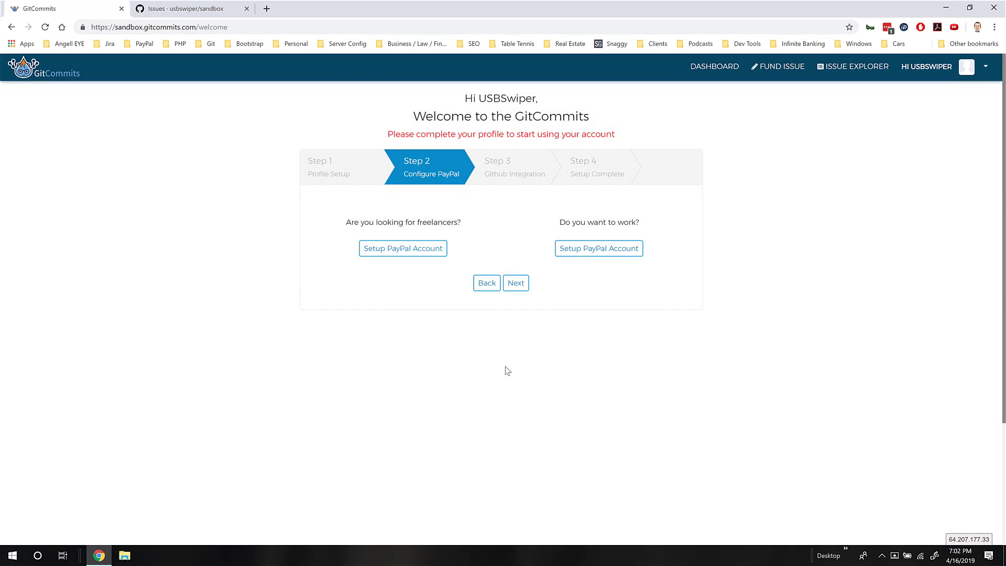
# Start PayPal setup under 'Are you looking for freelancers?' as a funder
pyautogui.click(412, 249)
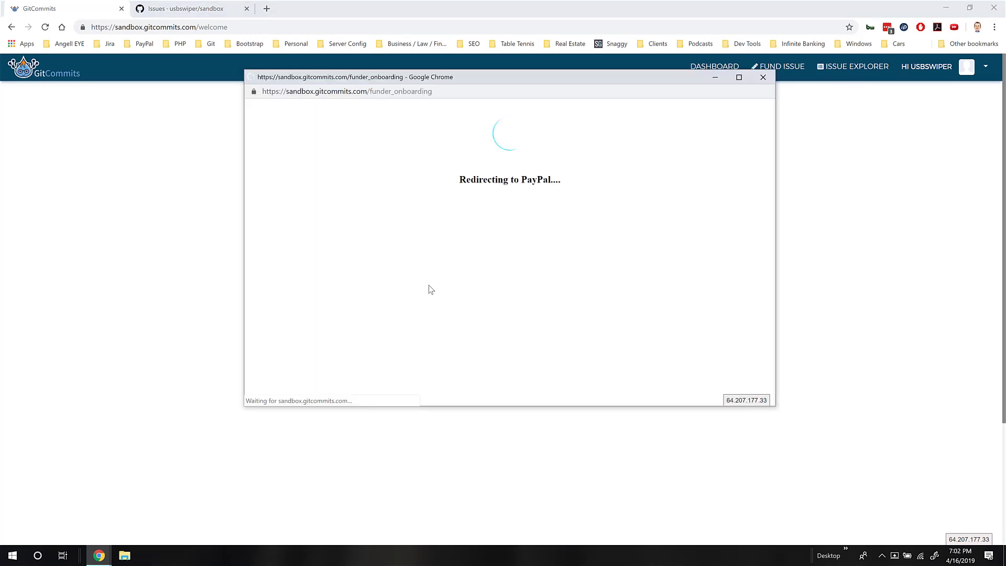
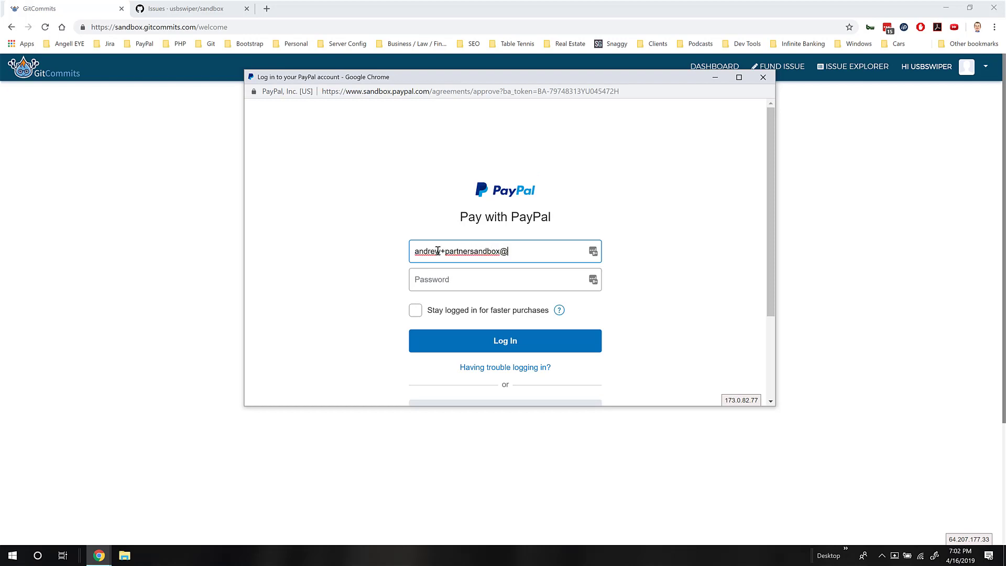
# Log in to PayPal sandbox with the account e-mail and password, then agree to the billing agreement
pyautogui.press('Tab')
pyautogui.write('•••')
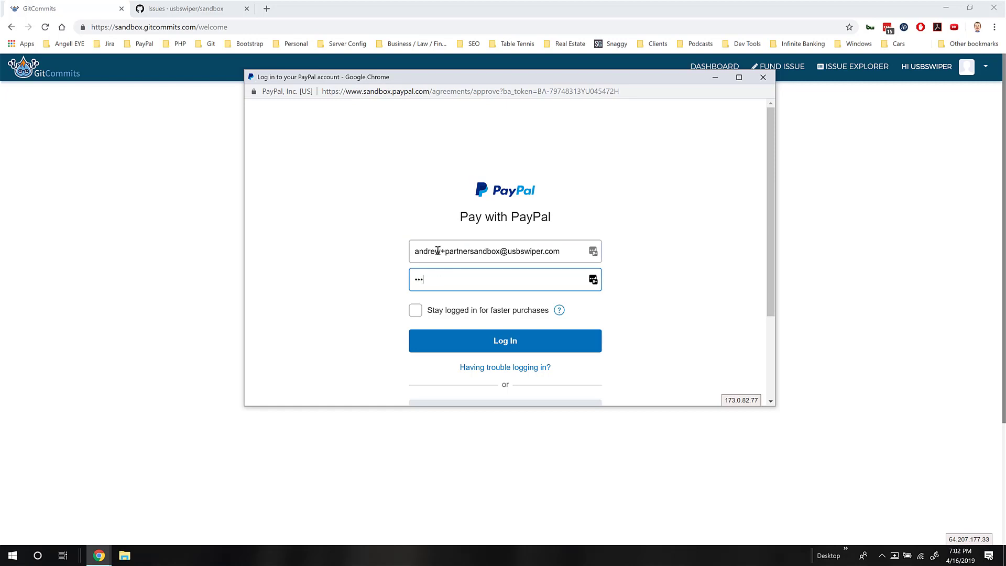
pyautogui.press('Return')
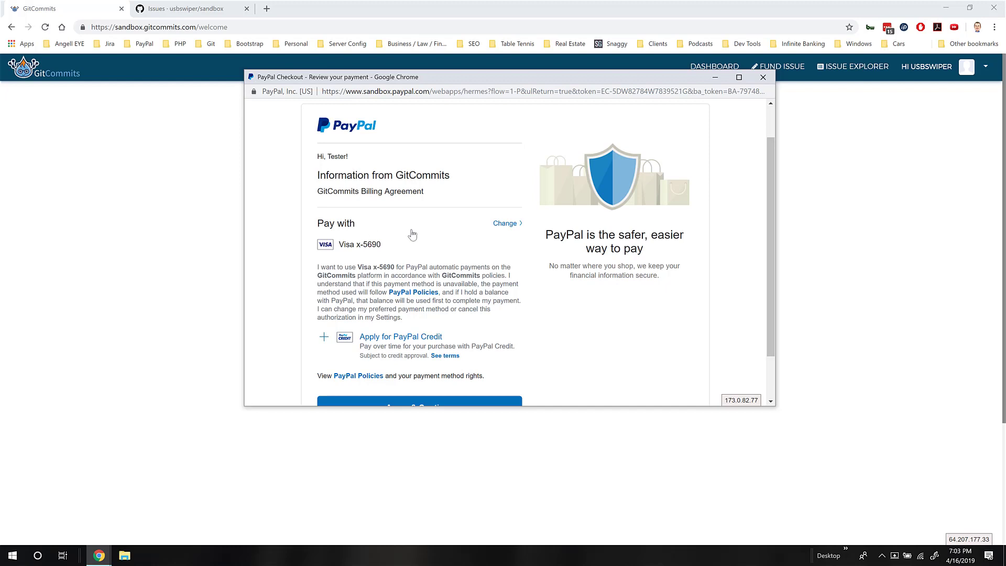
pyautogui.scroll(-1, 413, 235)
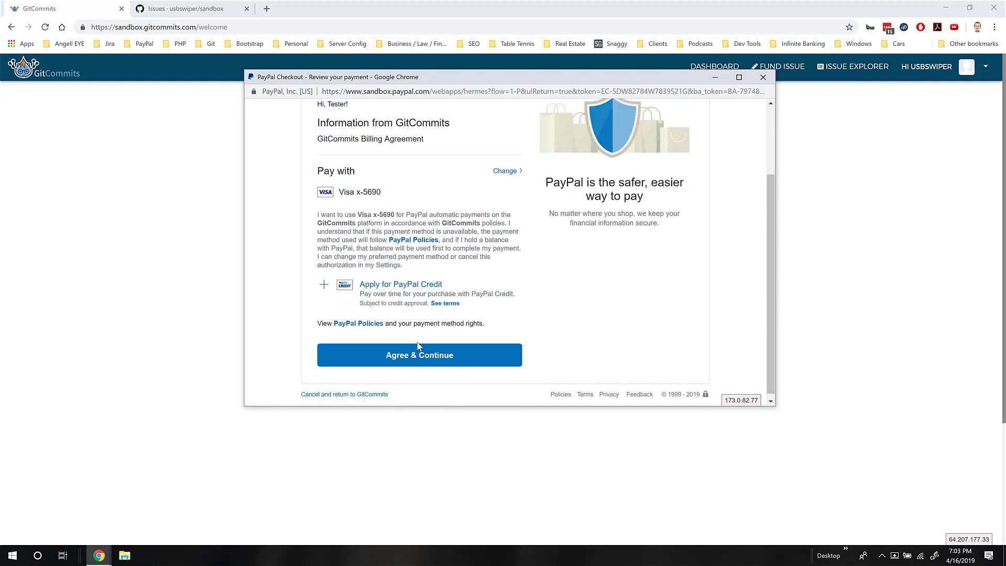
pyautogui.click(410, 361)
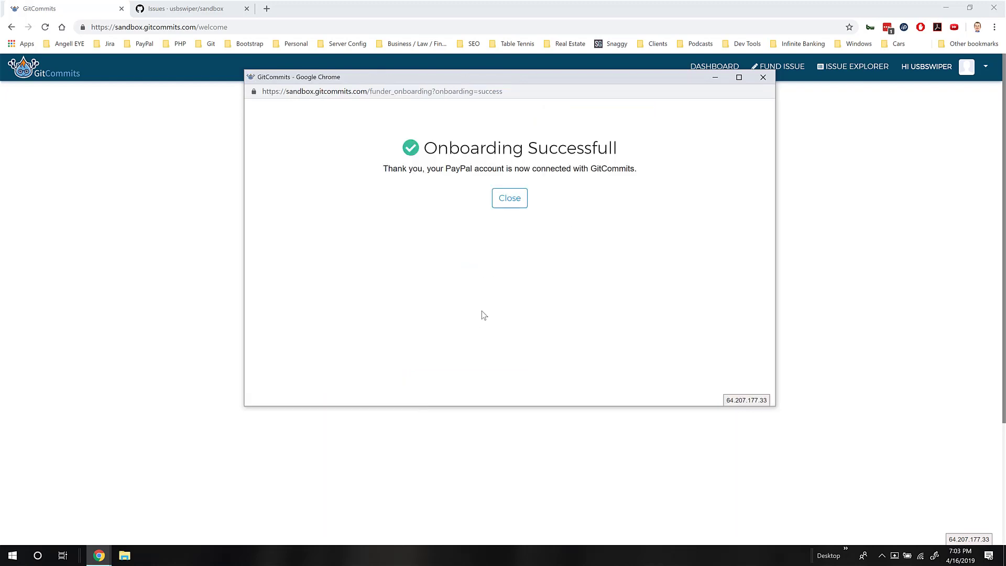
# Close the funder success notice and start PayPal setup under 'Do you want to work?'
pyautogui.click(523, 201)
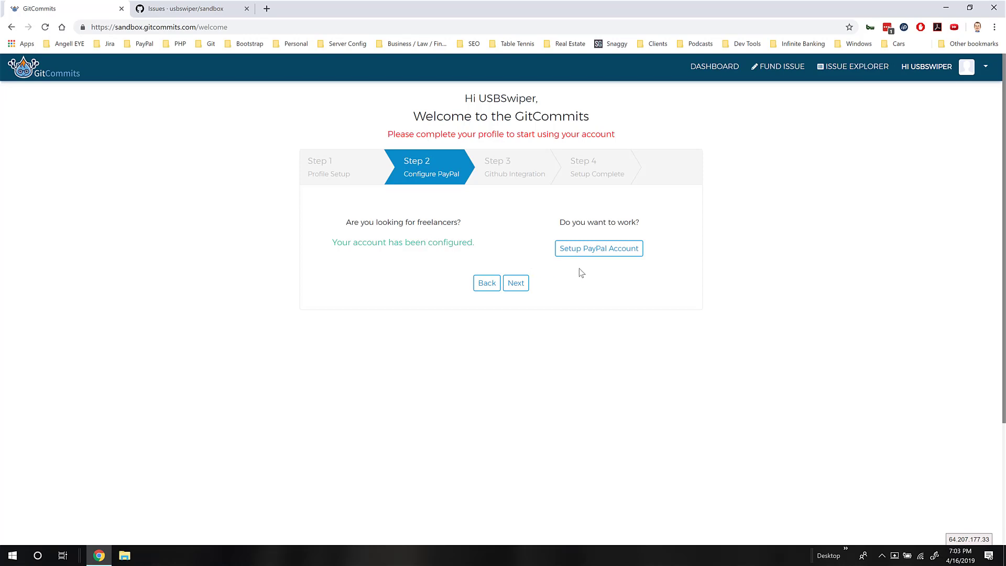
pyautogui.click(607, 252)
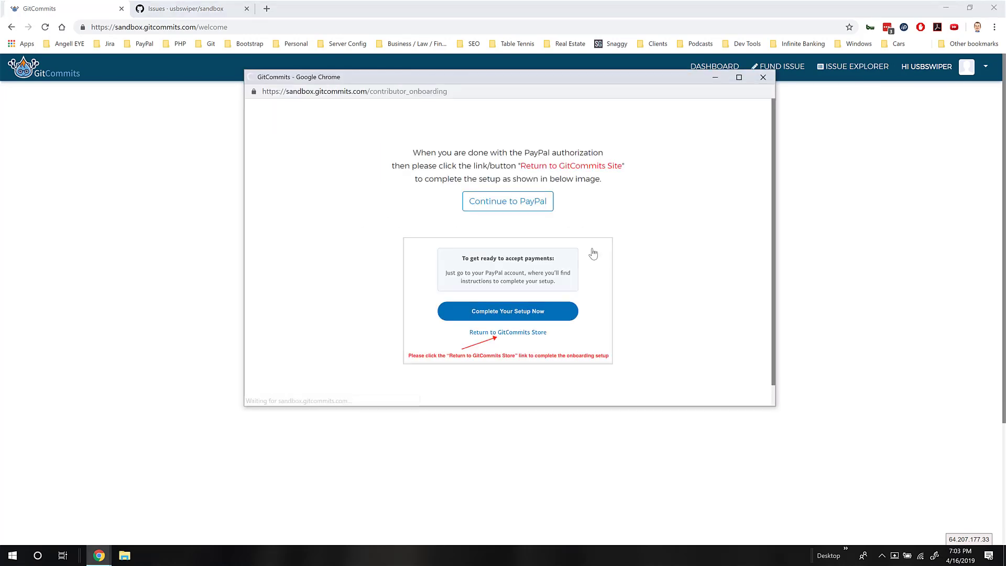
pyautogui.click(514, 209)
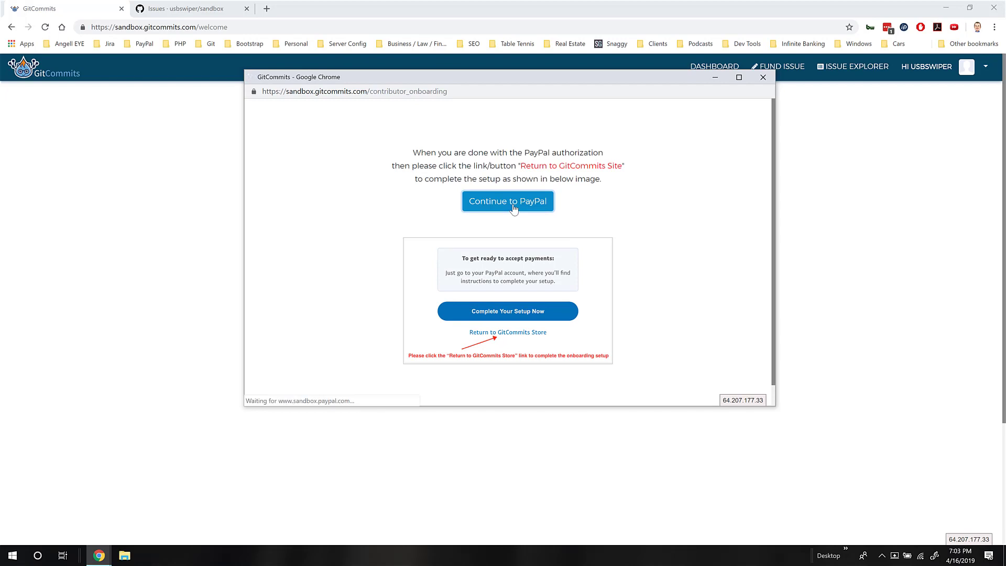
pyautogui.click(465, 266)
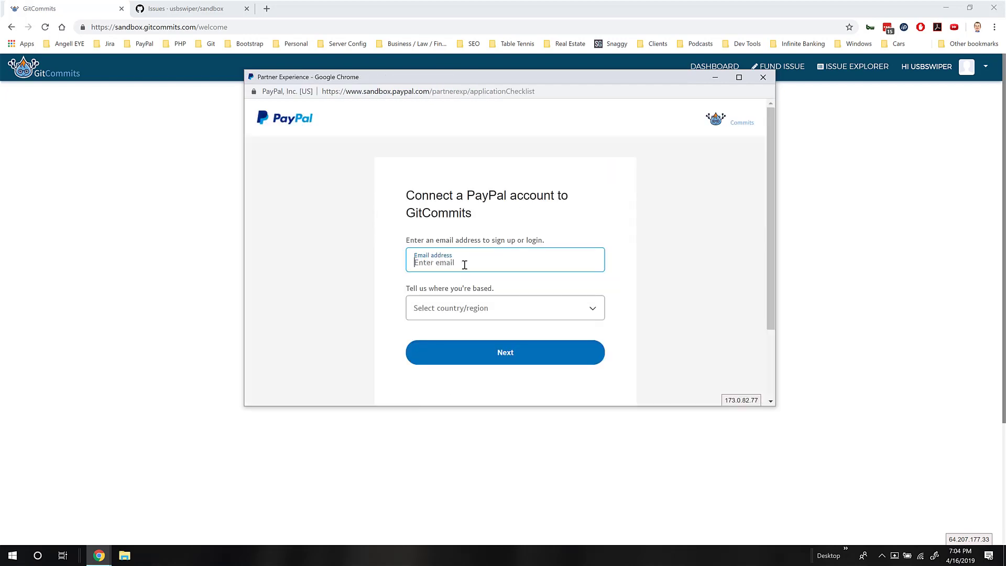
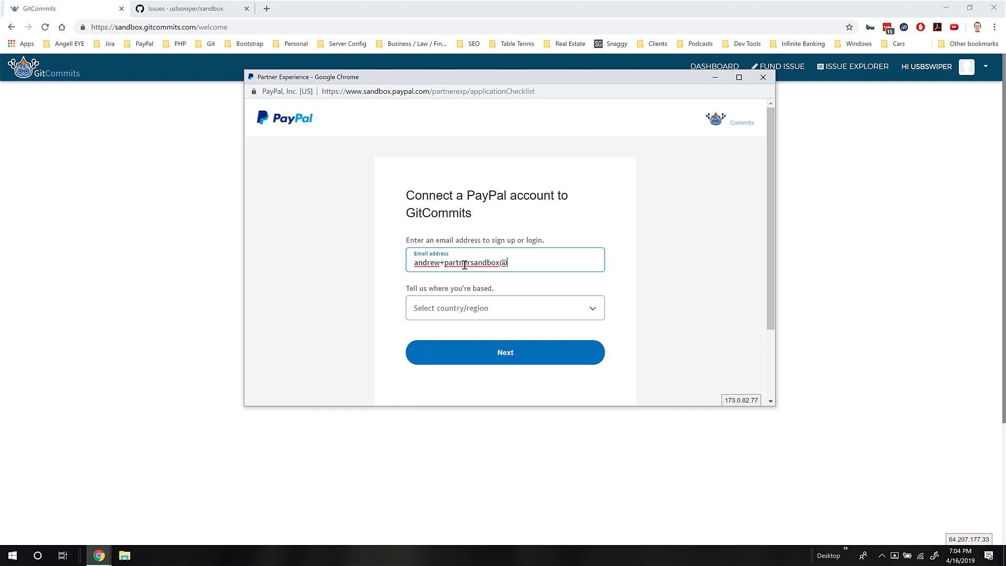
# Enter the account e-mail with United States as the country and continue
pyautogui.press('Tab')
pyautogui.write('u')
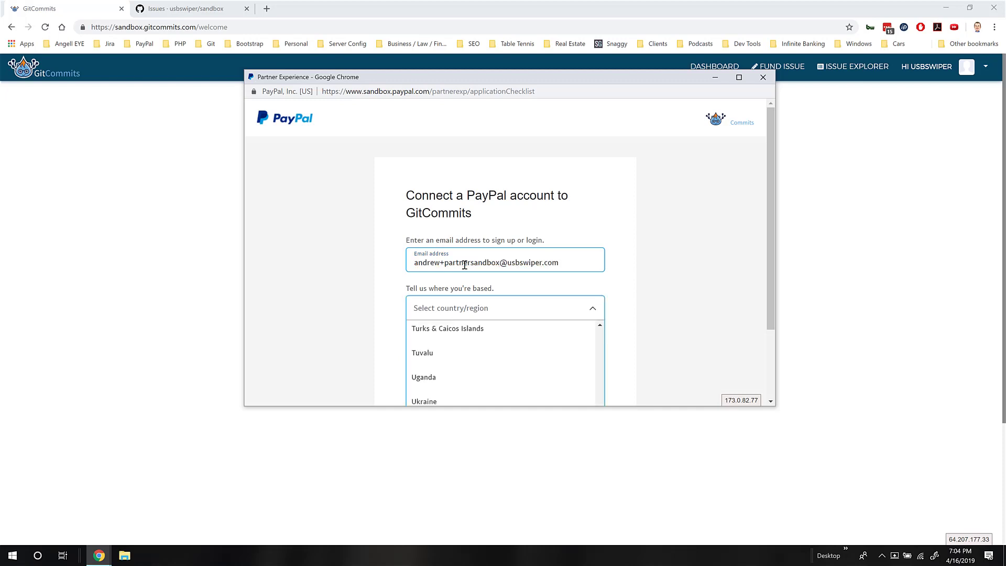
pyautogui.write('nited s')
pyautogui.press('Return')
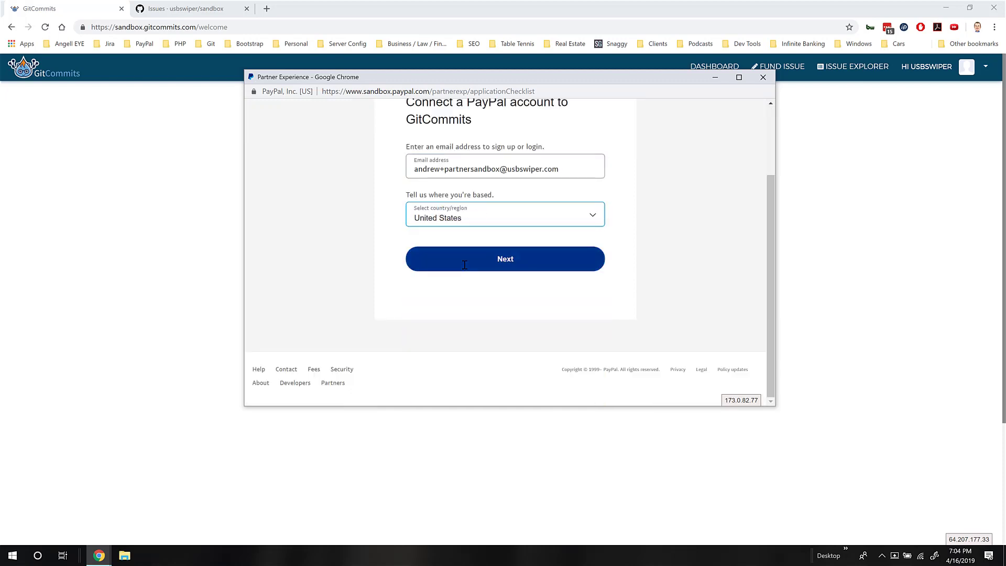
pyautogui.click(479, 264)
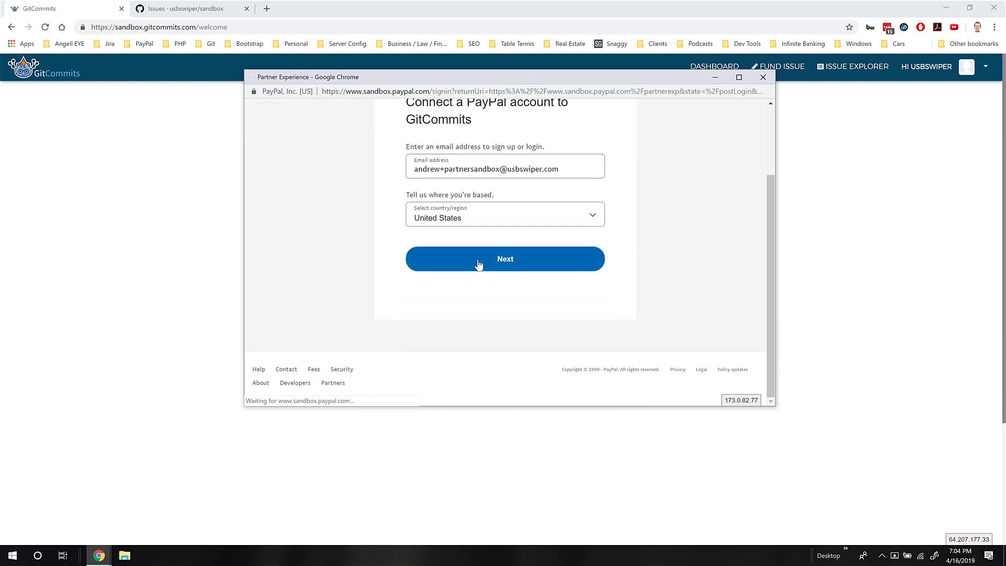
# Log in to PayPal sandbox with the account e-mail and password
pyautogui.click(456, 221)
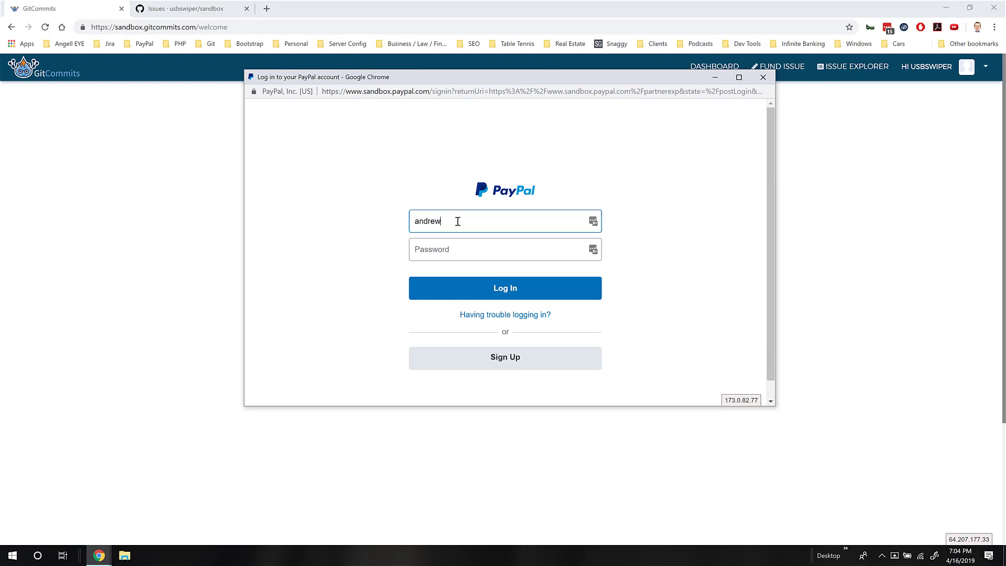
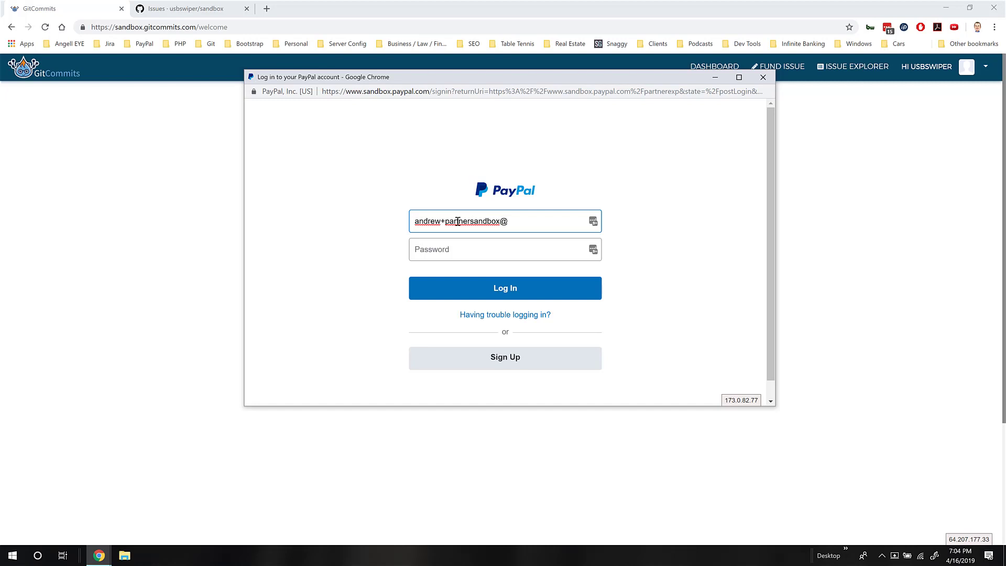
pyautogui.press('Tab')
pyautogui.write('•')
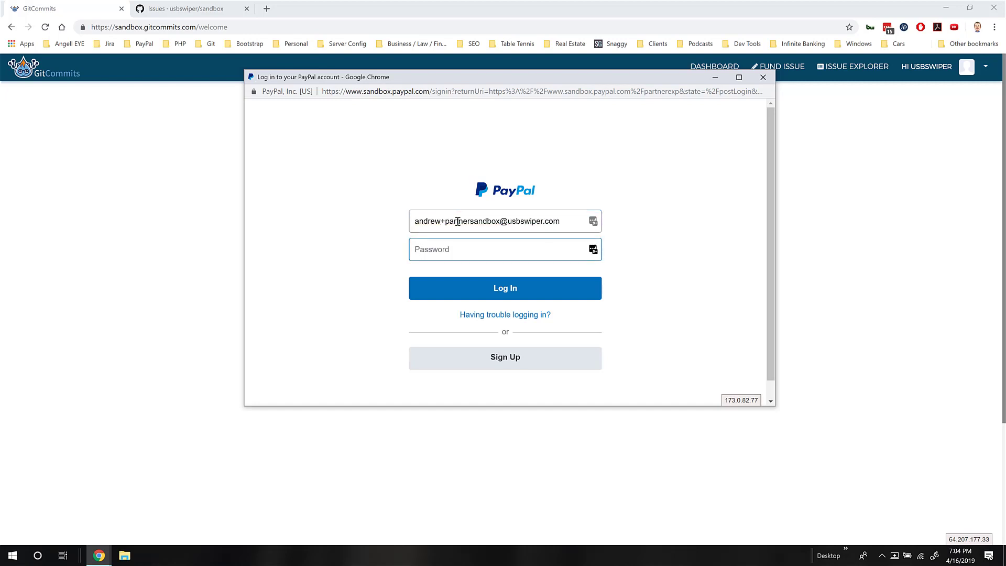
pyautogui.write('••••••••')
pyautogui.press('Return')
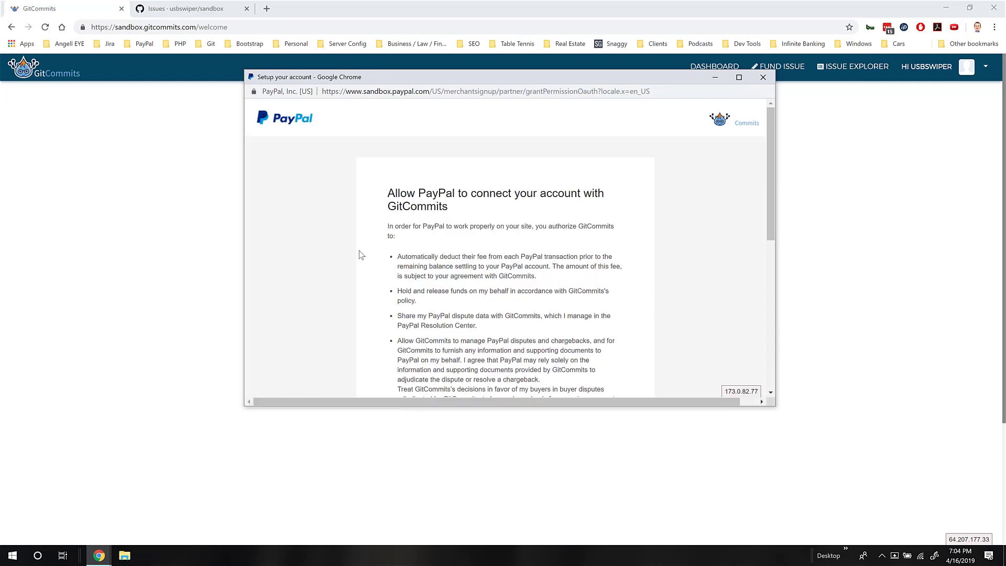
# Agree and connect GitCommits to the PayPal account, then go back to GitCommits
pyautogui.scroll(-1, 359, 250)
pyautogui.scroll(-3, 359, 255)
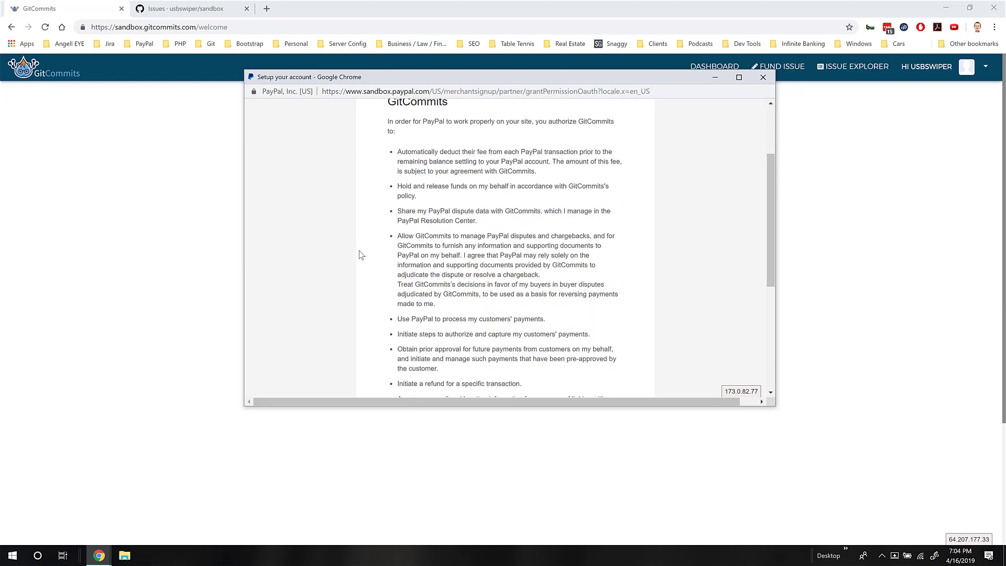
pyautogui.scroll(-1, 359, 251)
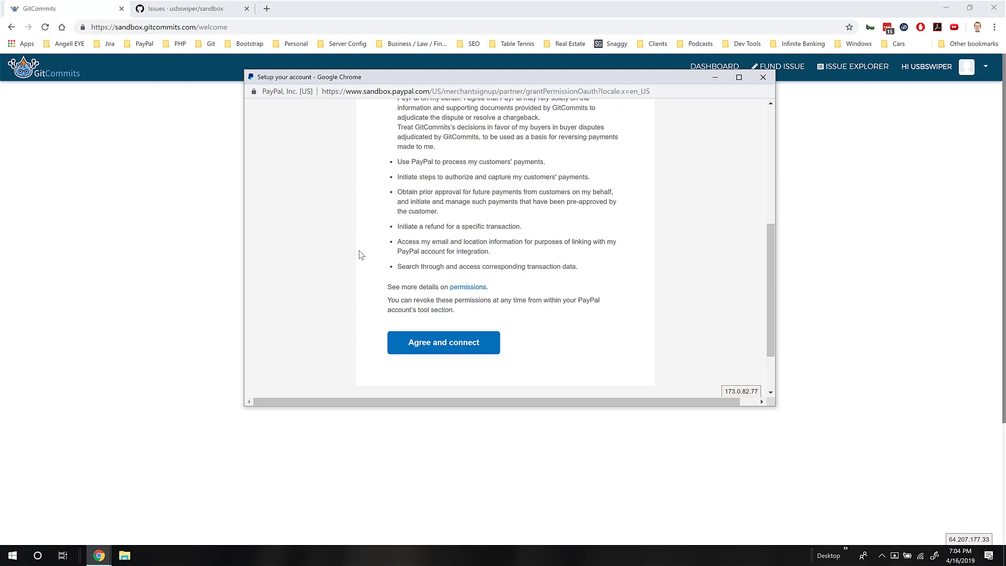
pyautogui.scroll(-1, 360, 251)
pyautogui.click(444, 292)
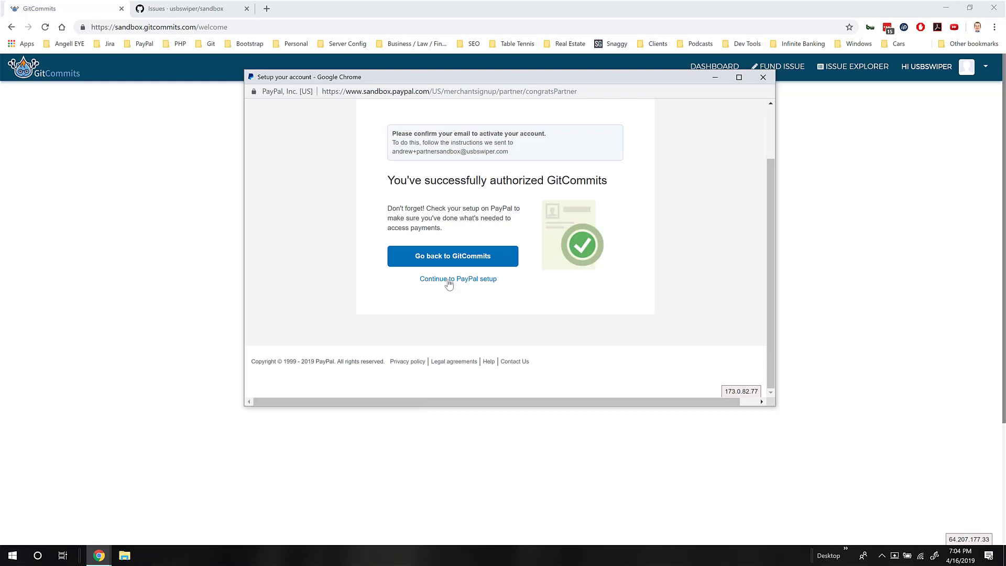
pyautogui.click(458, 257)
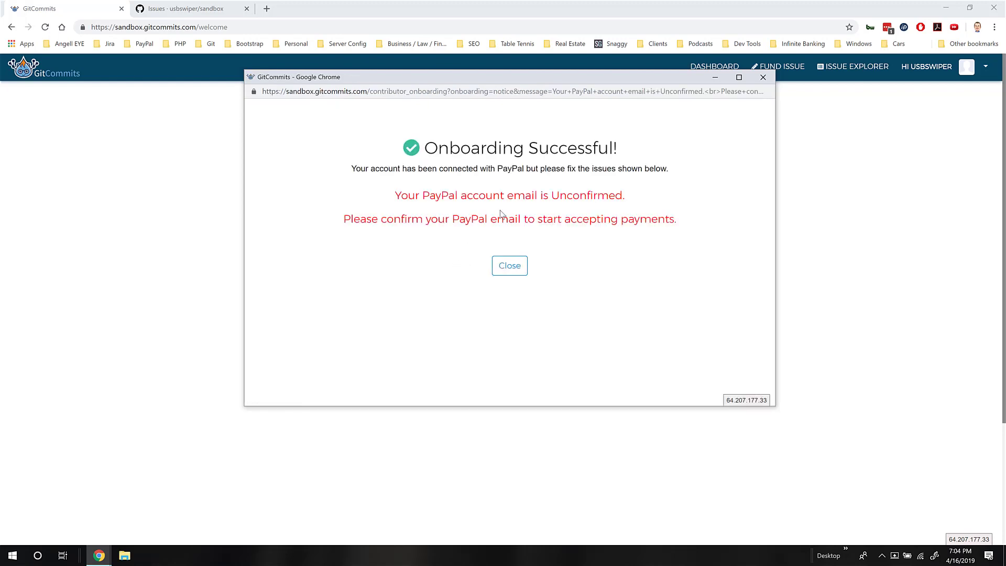
# Close the onboarding notice and advance past the PayPal and GitHub steps to Setup Complete
pyautogui.click(515, 266)
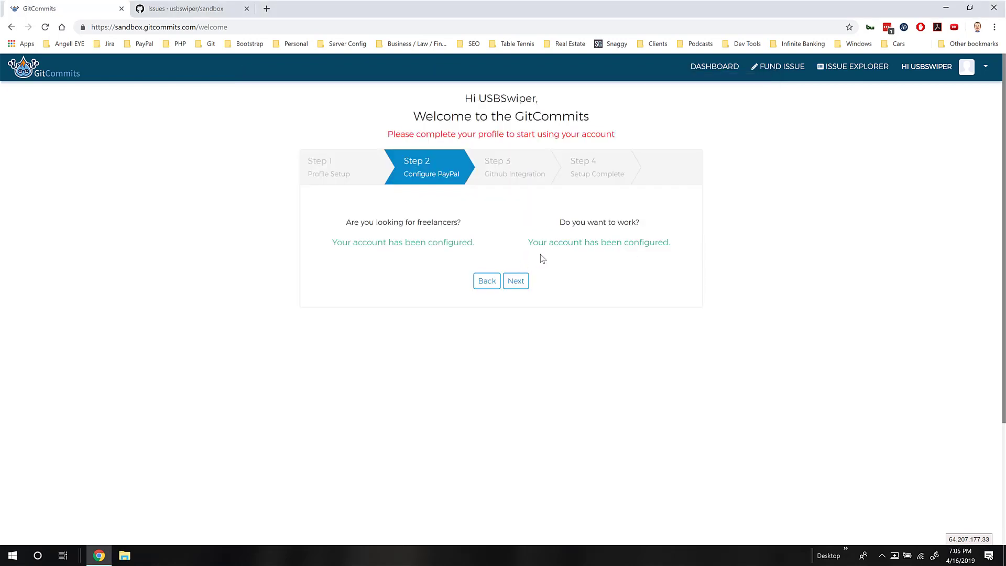
pyautogui.click(517, 282)
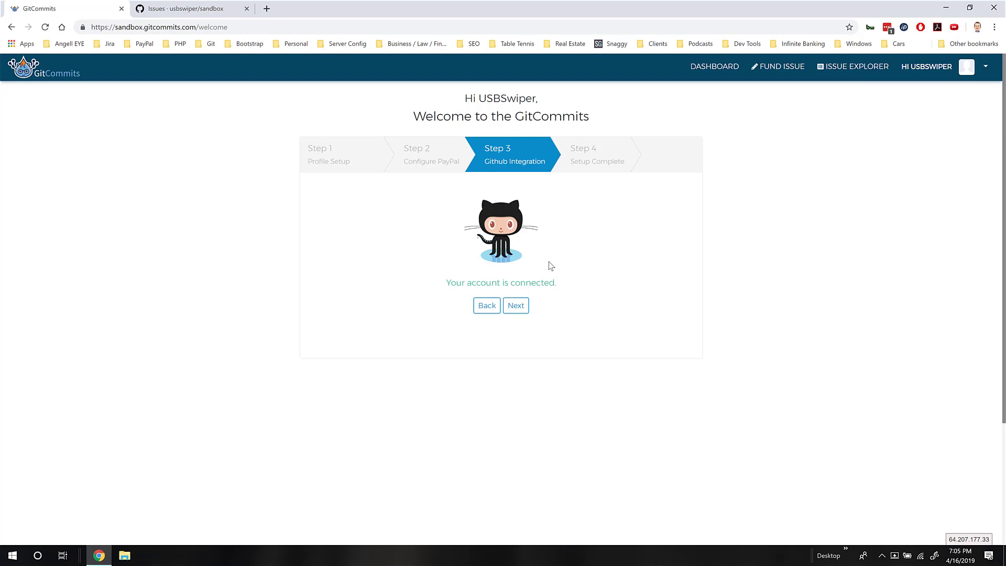
pyautogui.click(518, 307)
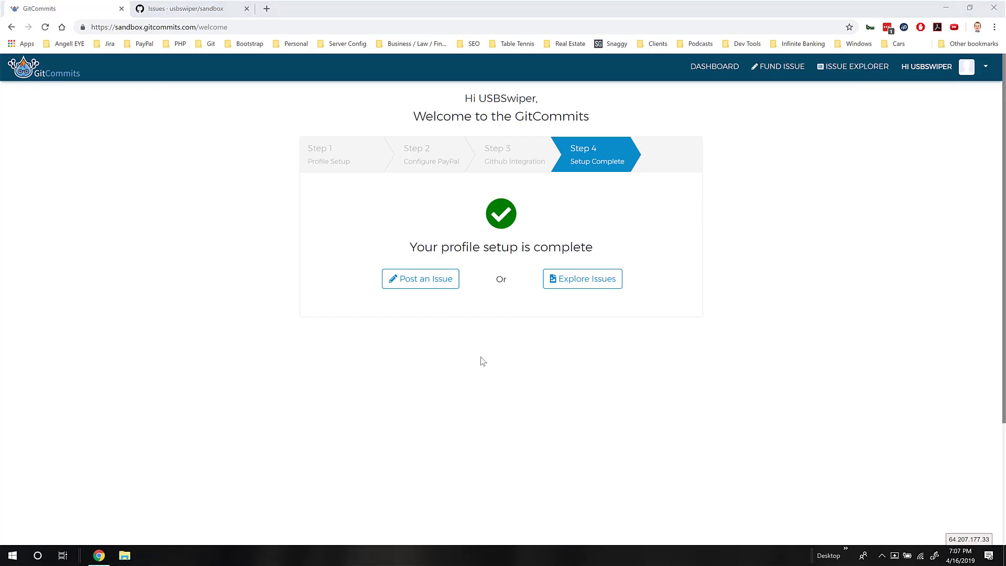
# Start posting an issue and select the README.md capitalization issue from the GitHub list
pyautogui.click(425, 285)
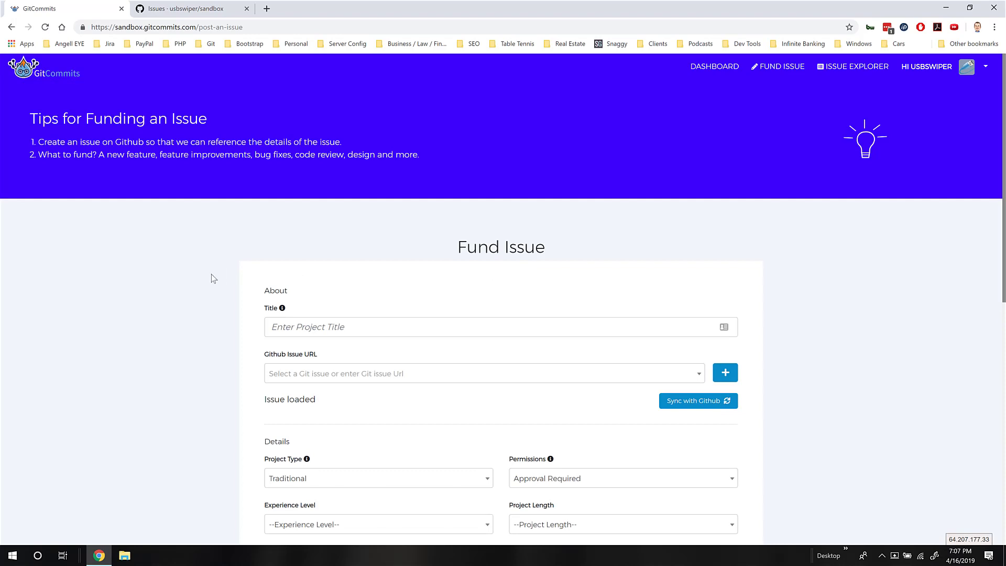
pyautogui.scroll(-2, 213, 277)
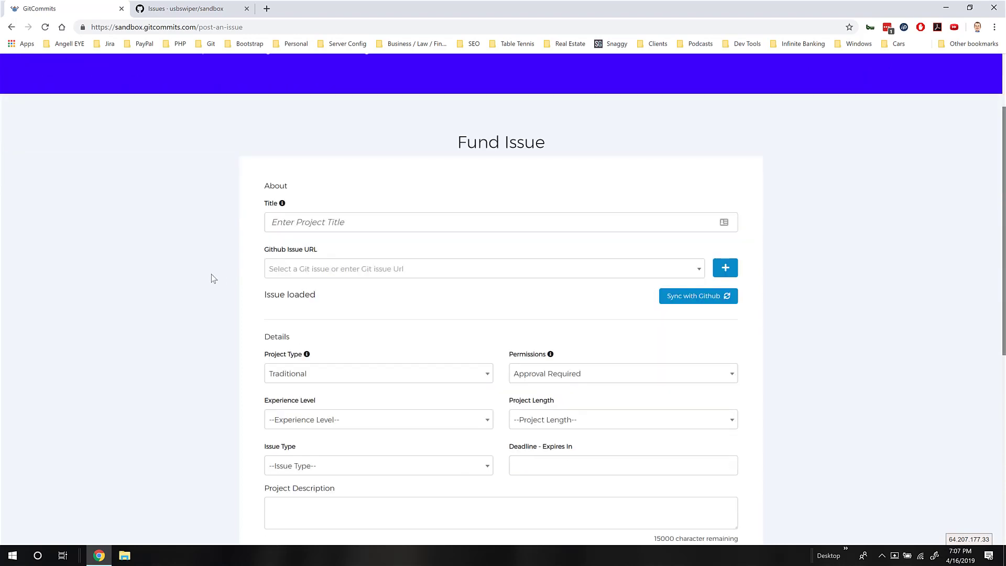
pyautogui.scroll(-1, 213, 278)
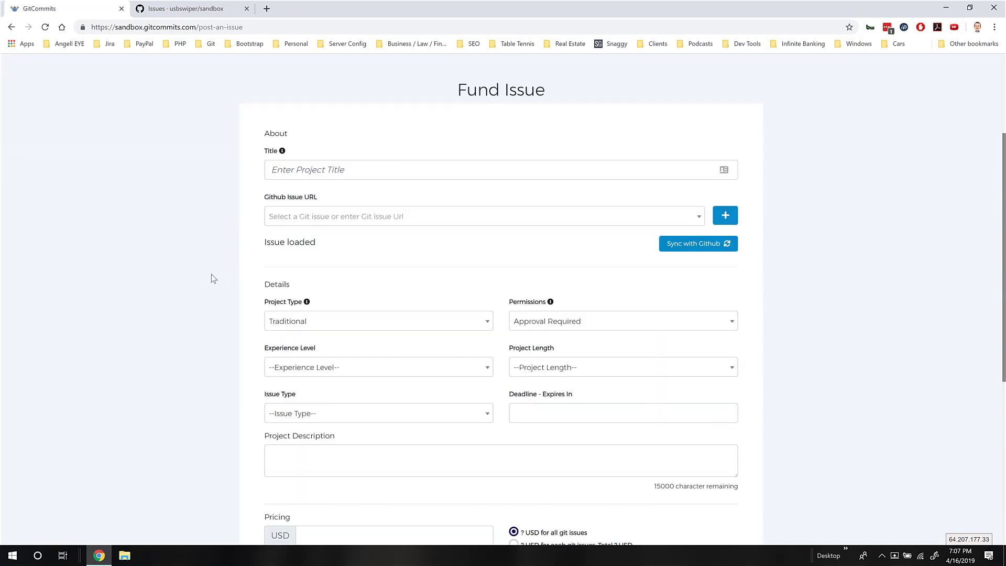
pyautogui.click(502, 220)
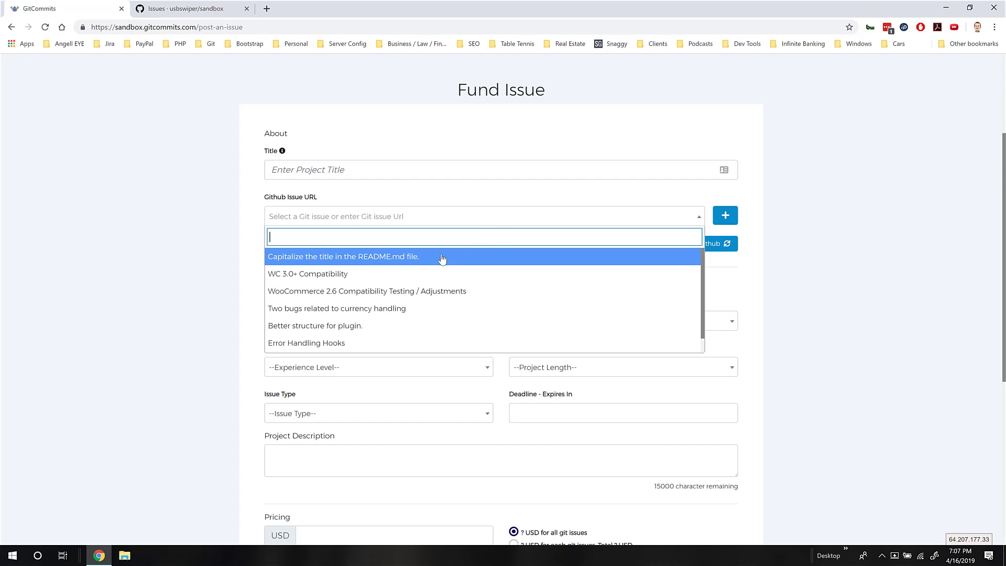
pyautogui.click(402, 263)
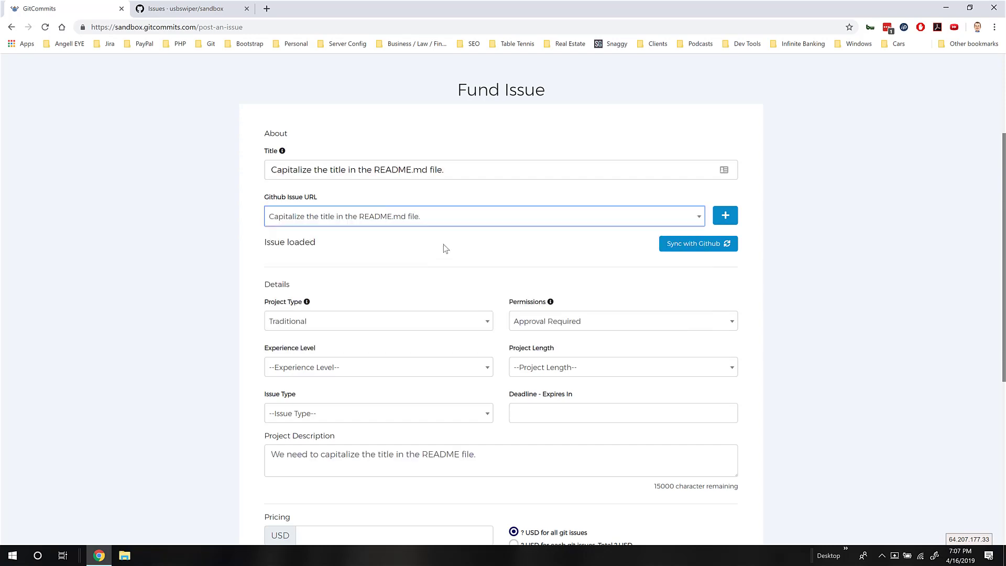
pyautogui.scroll(-1, 495, 257)
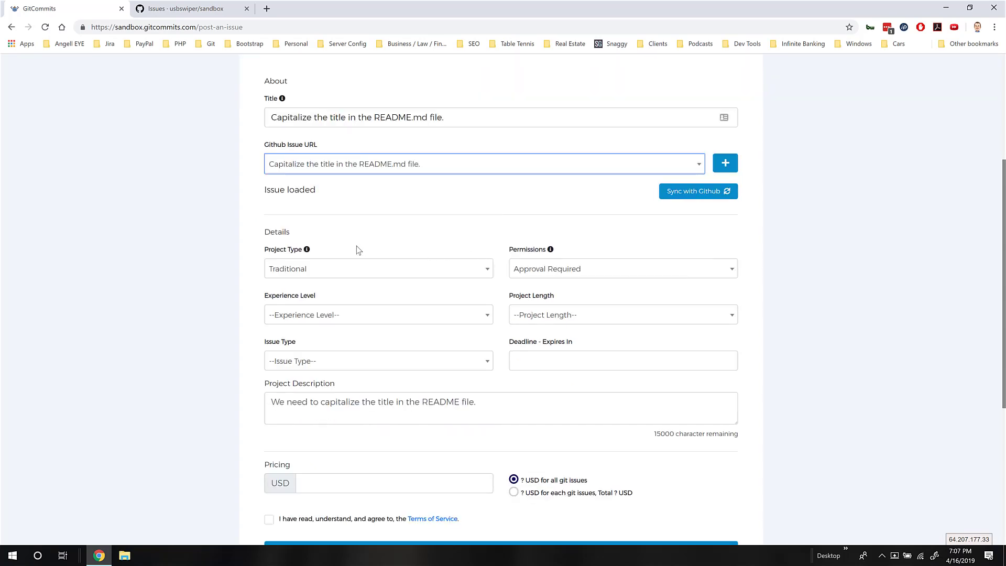
pyautogui.moveTo(307, 250)
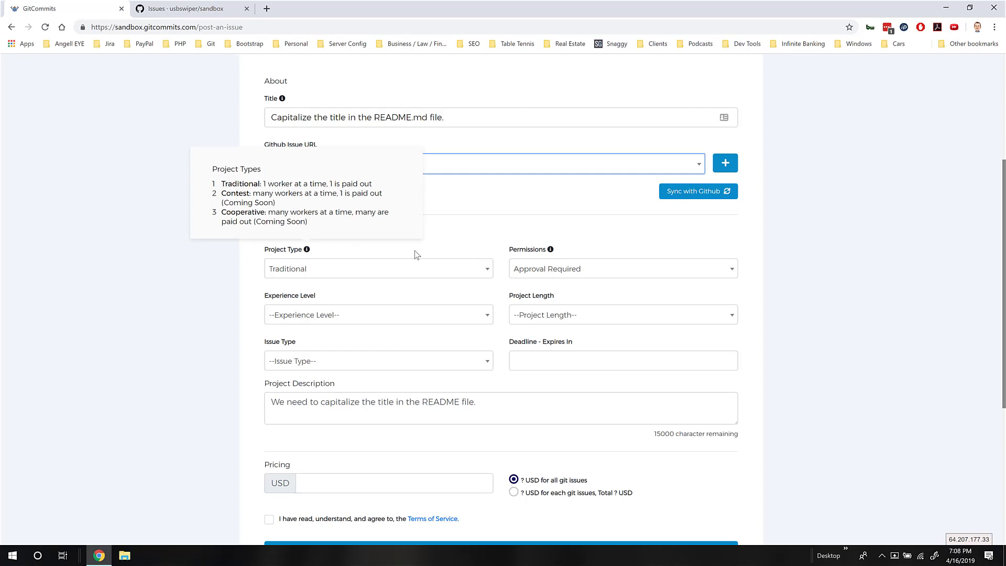
pyautogui.moveTo(553, 253)
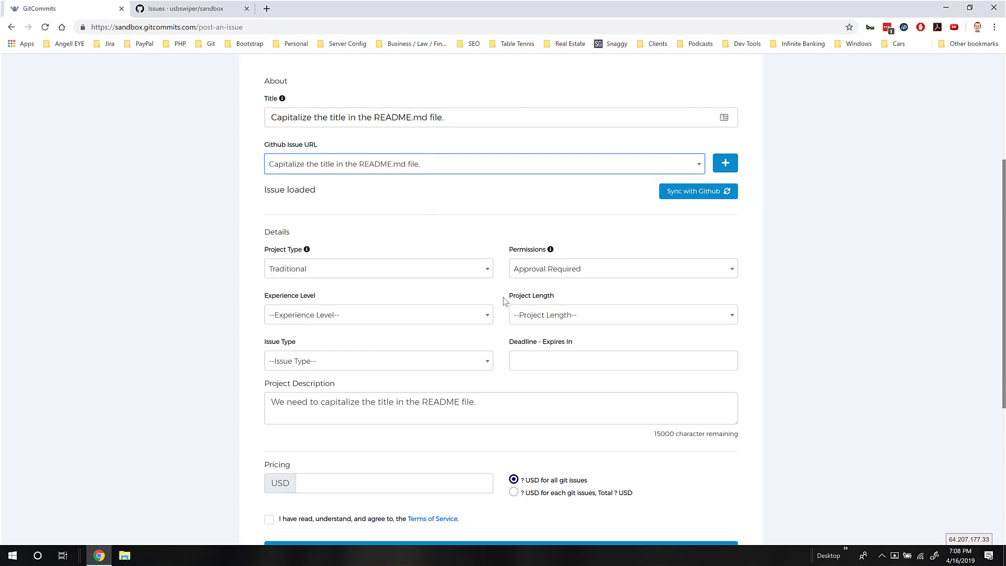
pyautogui.scroll(-1, 505, 300)
# Set experience Beginner, length Hours, type Feature, and deadline April 19, 2019
pyautogui.click(487, 269)
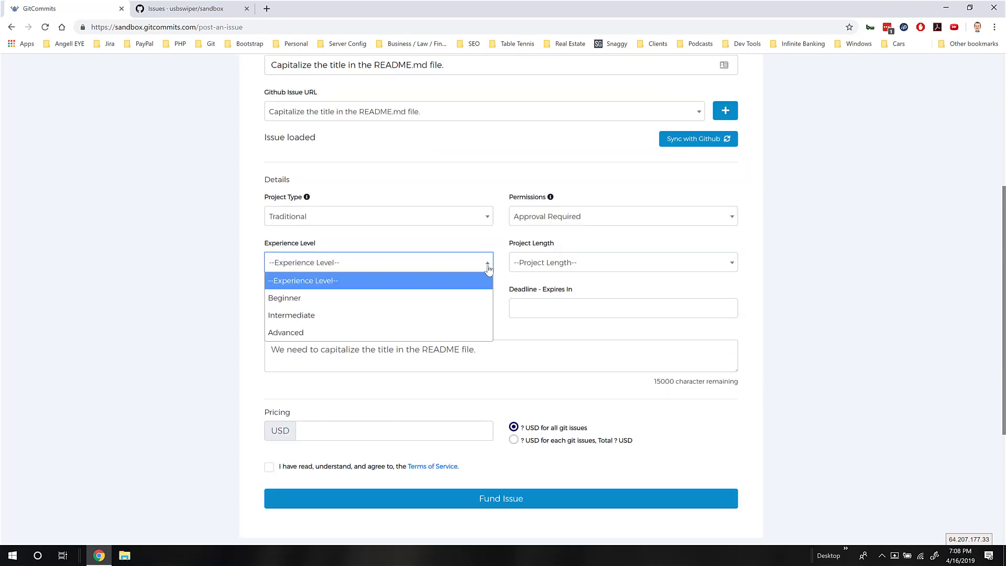
pyautogui.click(349, 295)
pyautogui.click(534, 267)
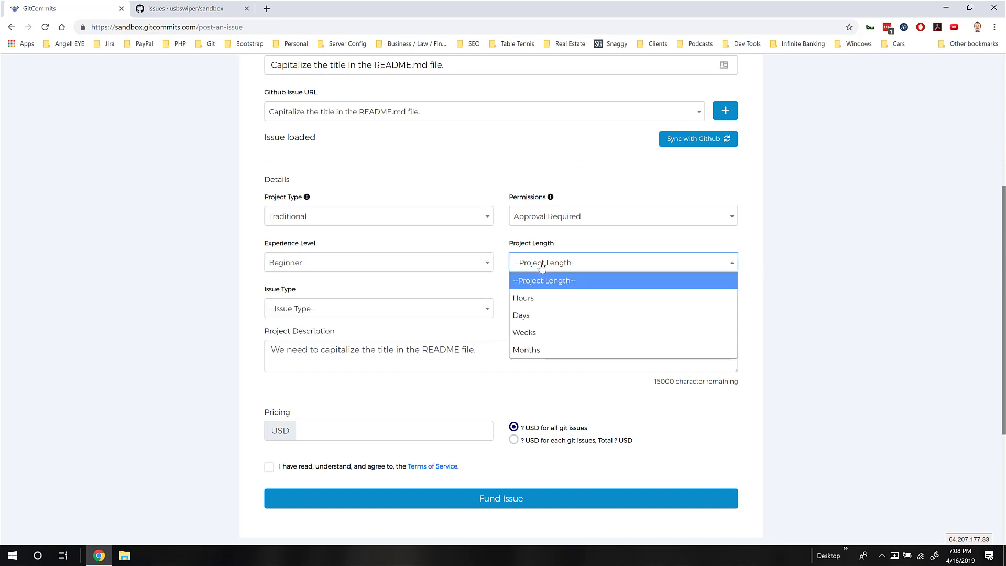
pyautogui.click(527, 298)
pyautogui.click(473, 311)
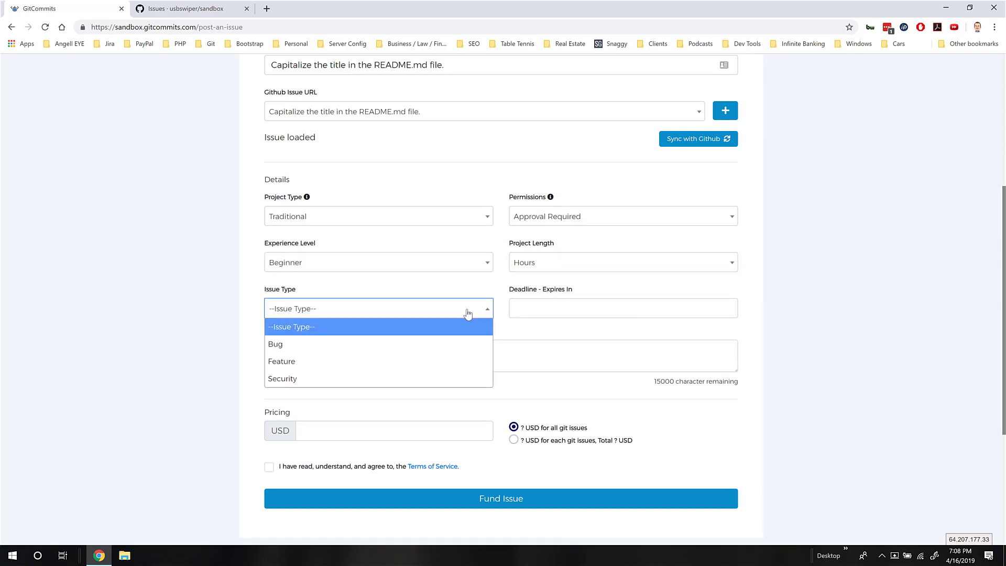
pyautogui.click(282, 365)
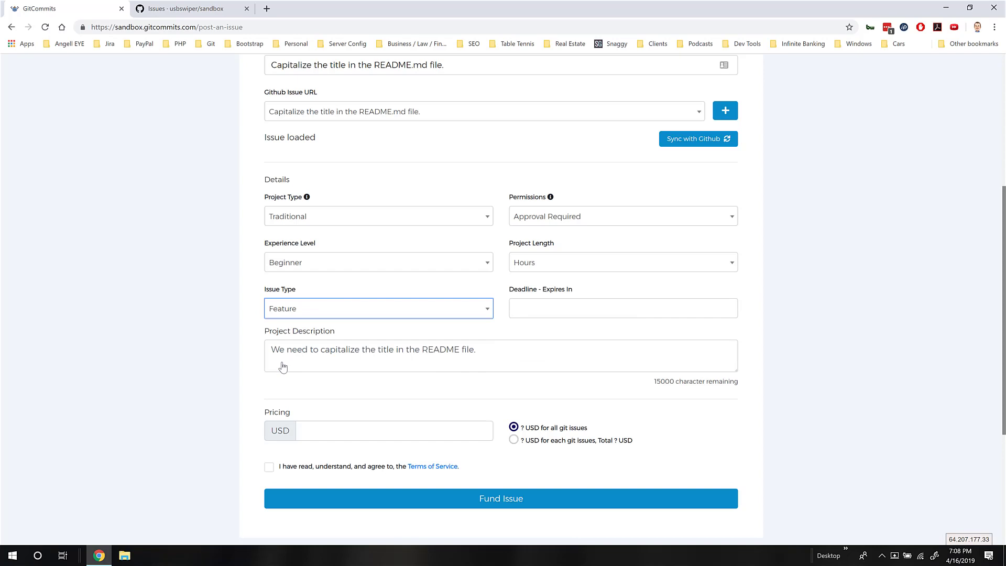
pyautogui.click(540, 308)
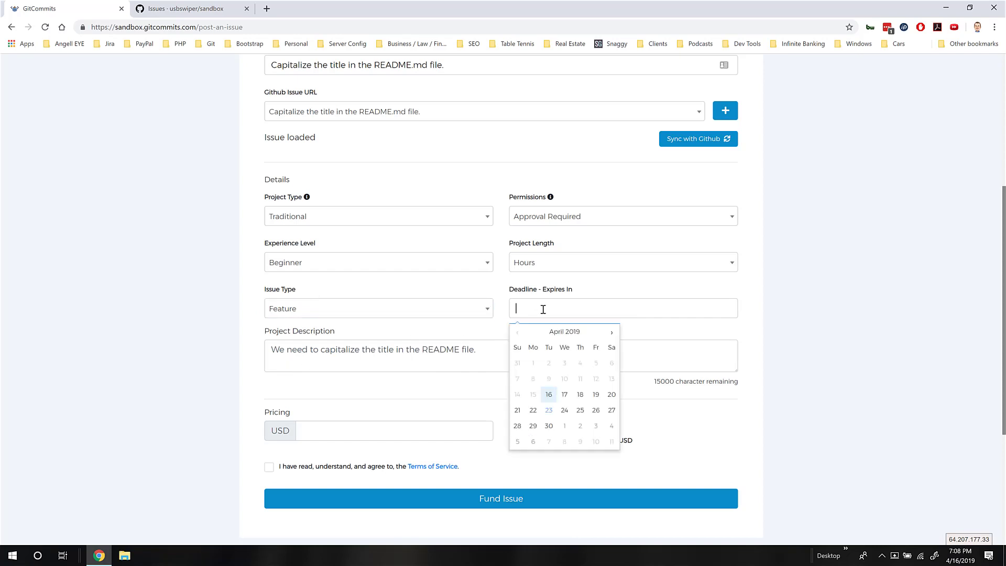
pyautogui.click(595, 394)
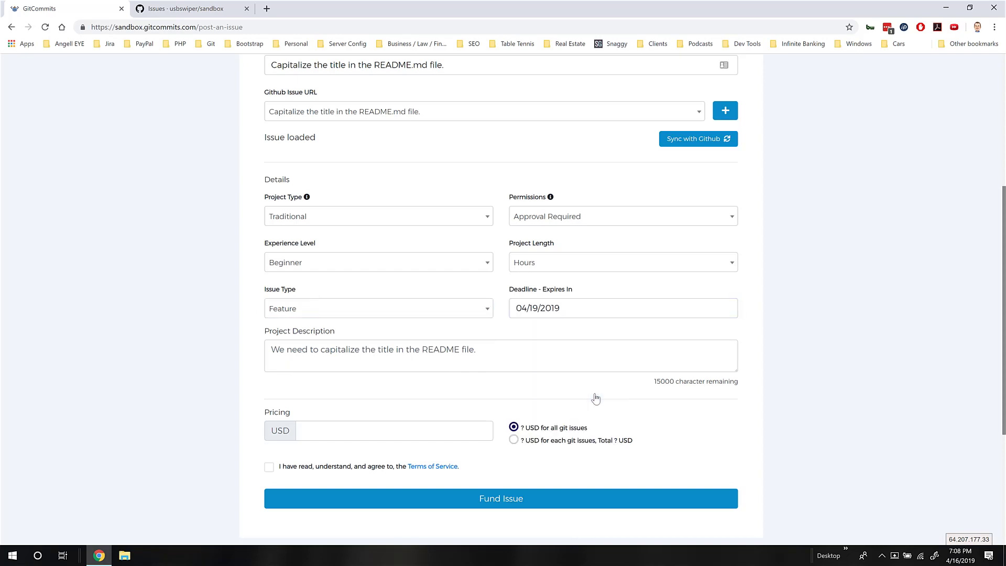
# Enter a 10.00 bounty, accept the terms of service, and fund the issue
pyautogui.click(378, 430)
pyautogui.write('10.00')
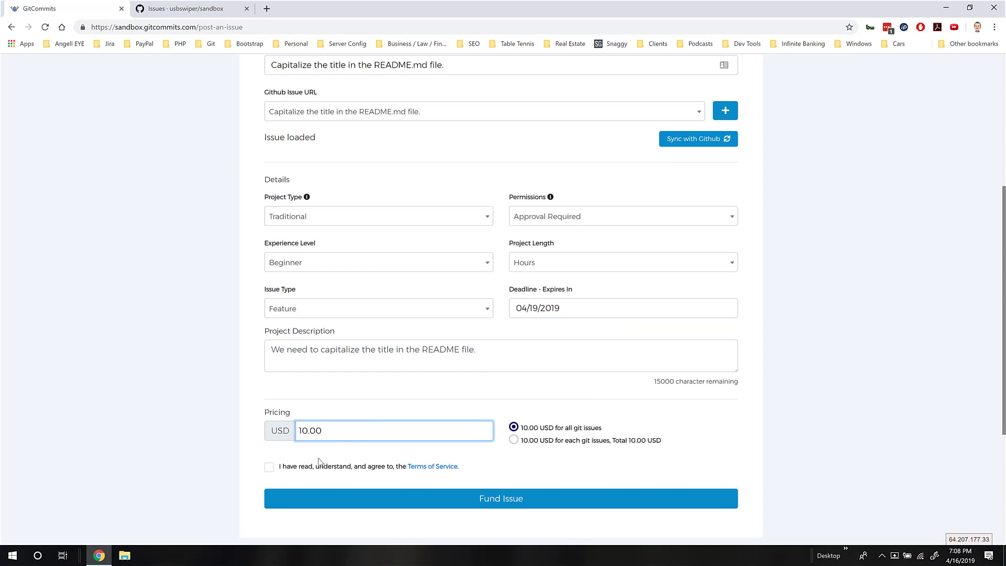
pyautogui.click(302, 470)
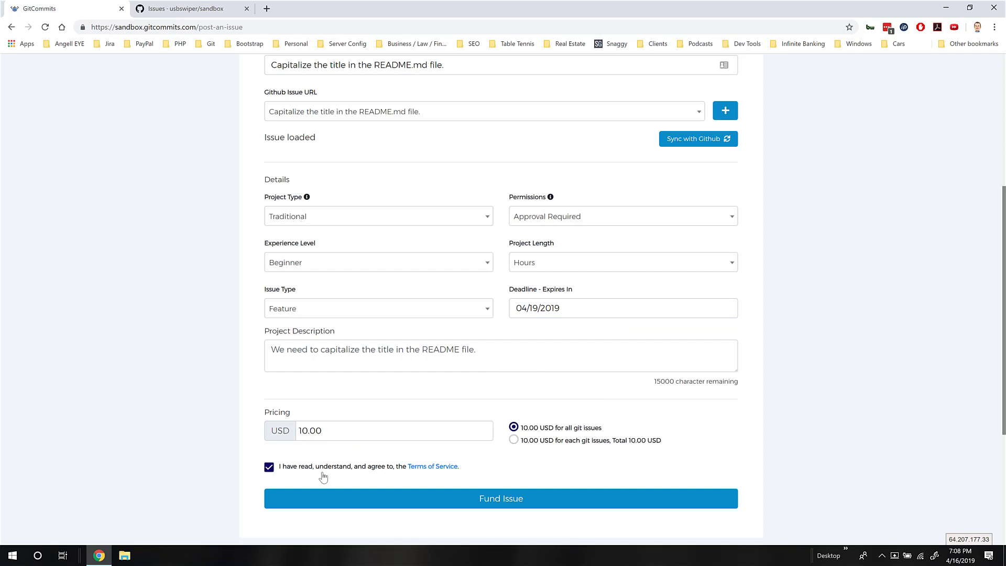
pyautogui.click(470, 497)
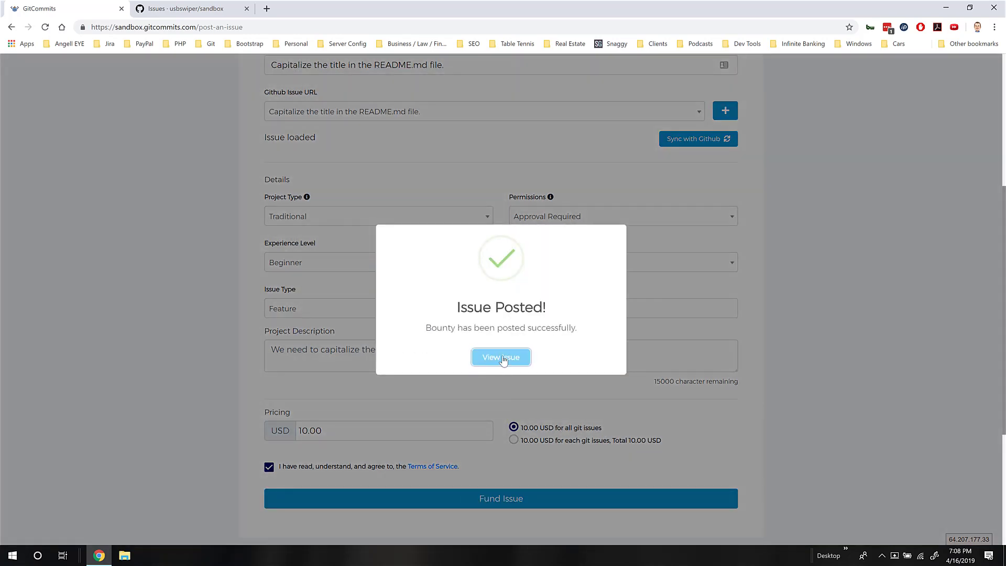
# View the posted issue, check the Funded (1) bounties on the dashboard, then switch to GitHub Issues
pyautogui.click(503, 358)
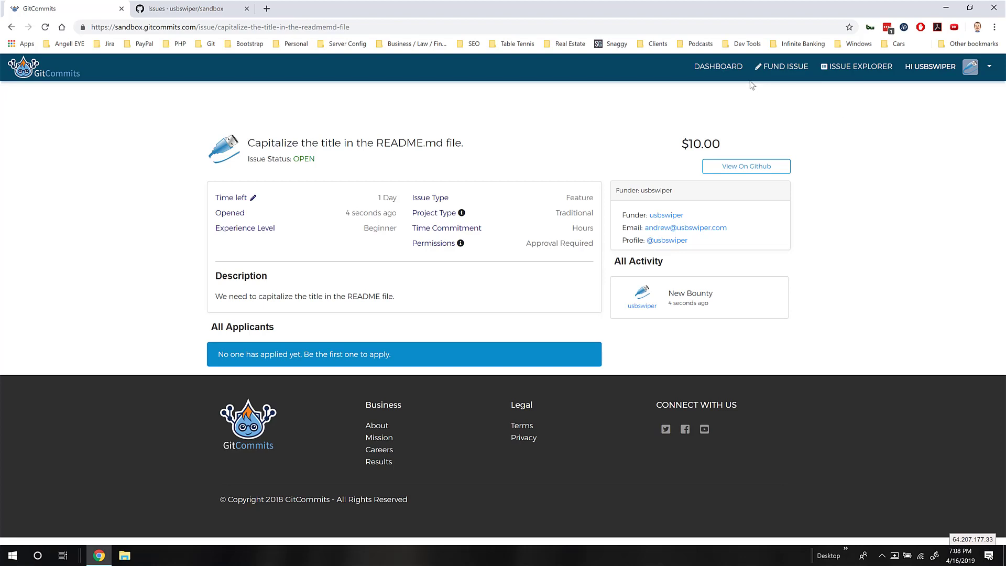
pyautogui.click(719, 66)
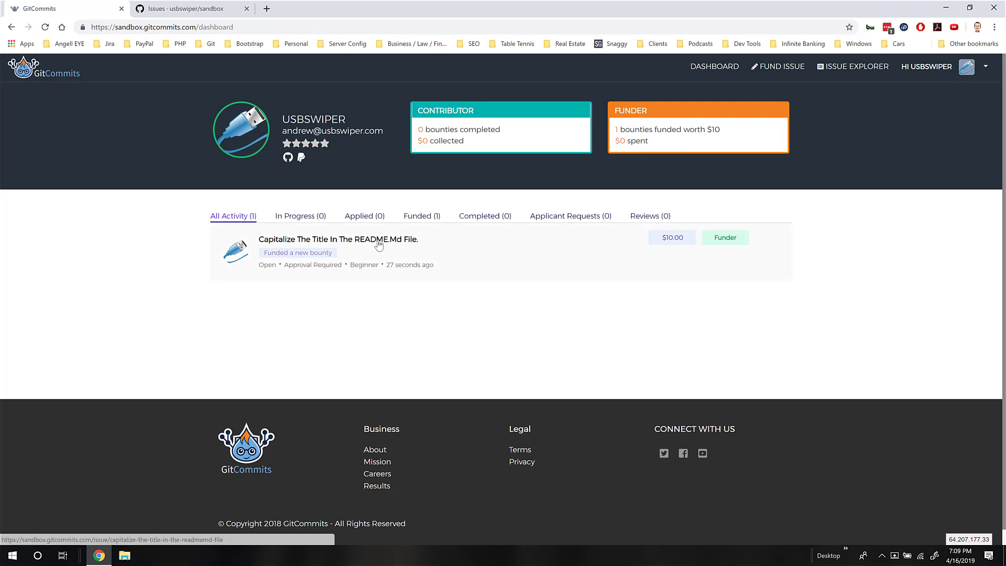
pyautogui.click(413, 220)
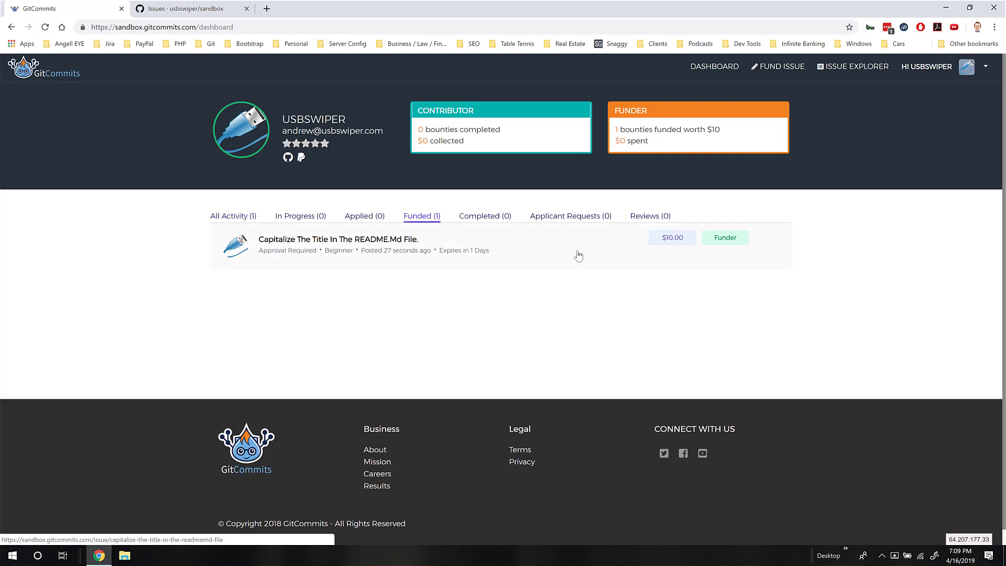
pyautogui.click(205, 12)
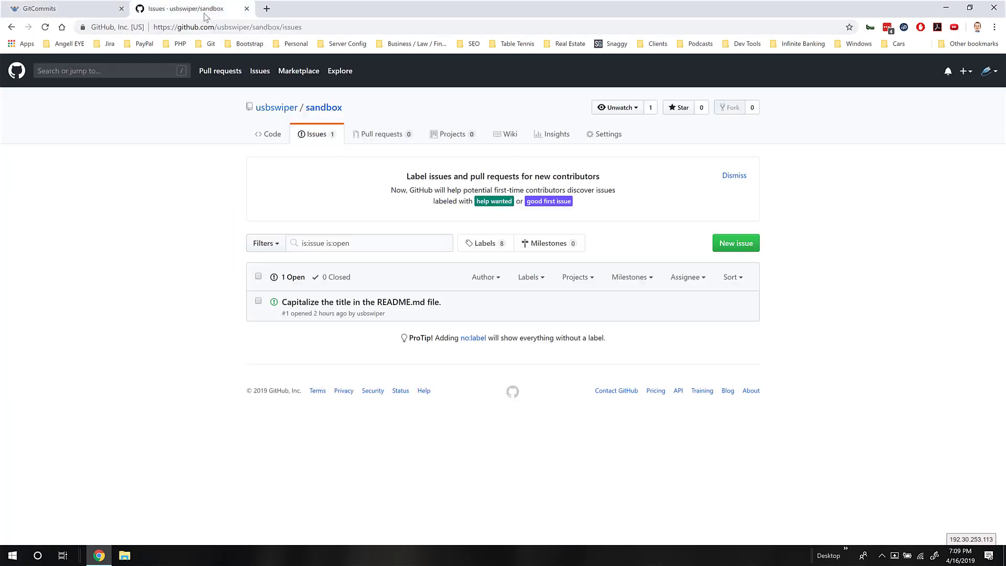
# Open the README capitalization issue on GitHub and follow the bot comment's link to the $10 bounty page
pyautogui.click(331, 304)
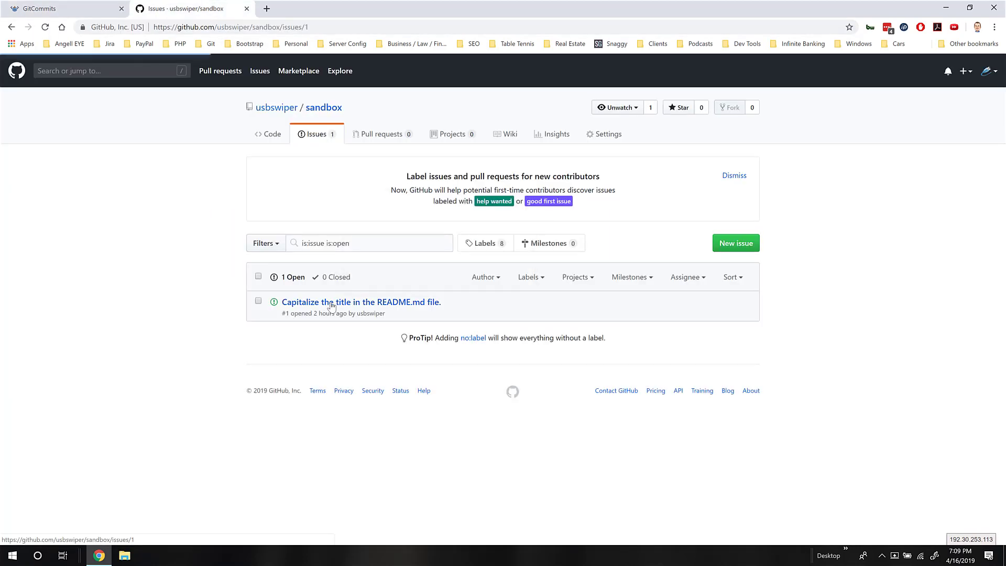
pyautogui.scroll(-1, 331, 306)
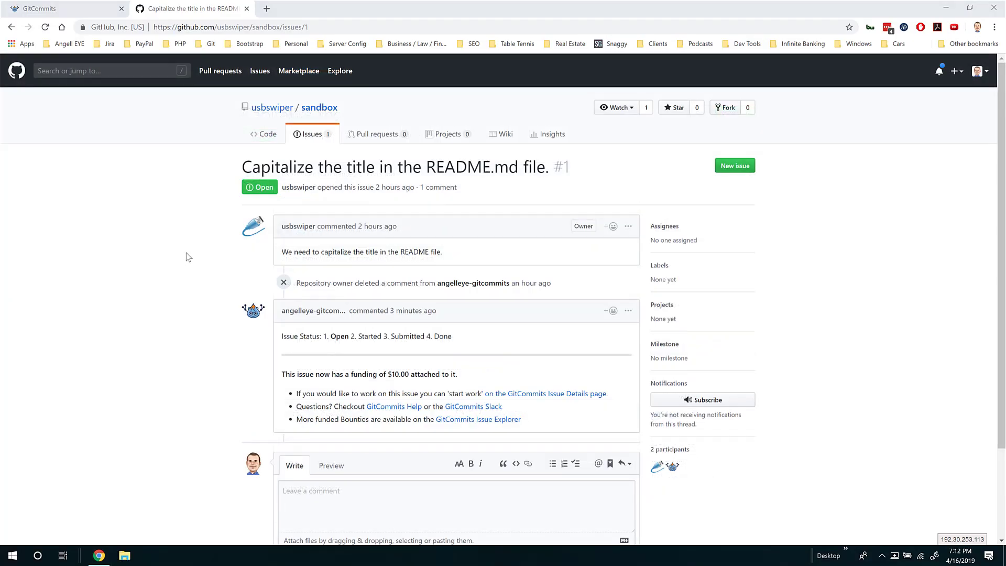
pyautogui.click(121, 9)
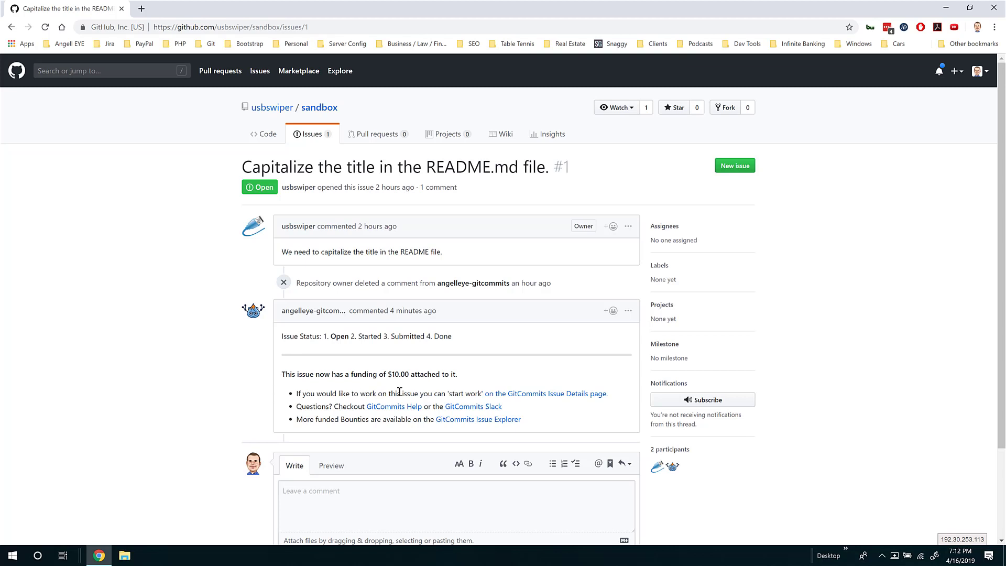
pyautogui.click(546, 395)
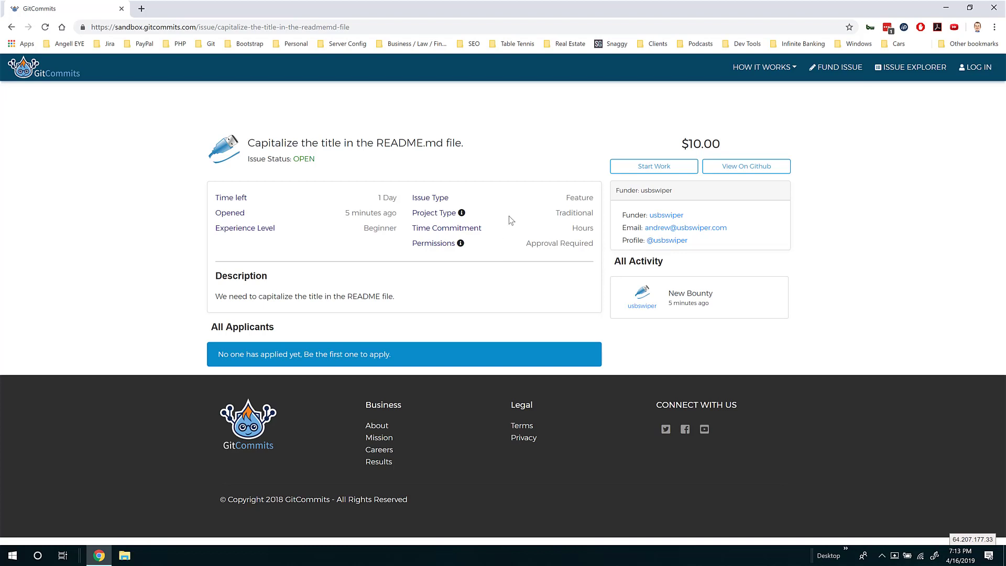
# Choose Start Work on the bounty and sign into GitCommits with the GitHub account
pyautogui.click(648, 167)
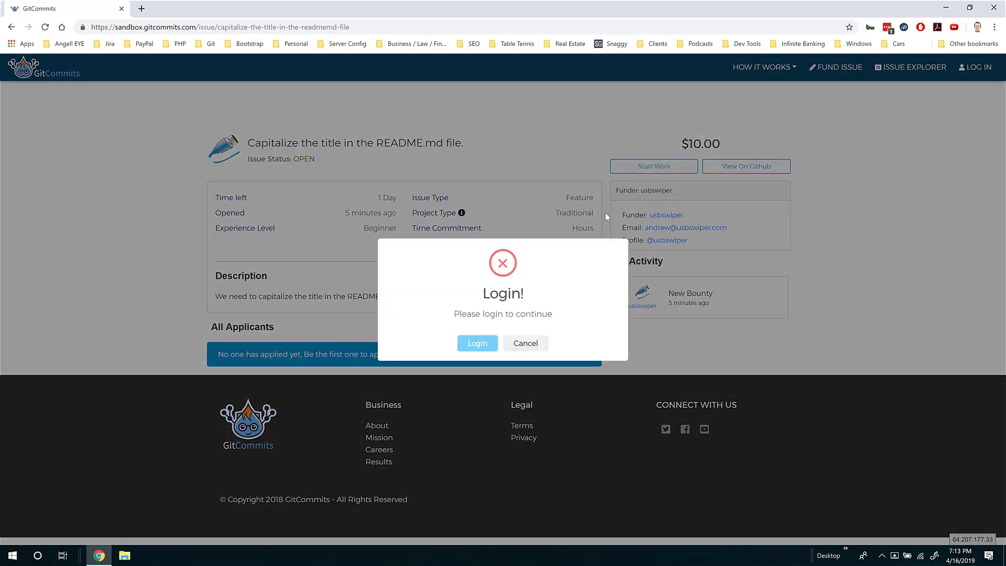
pyautogui.click(473, 345)
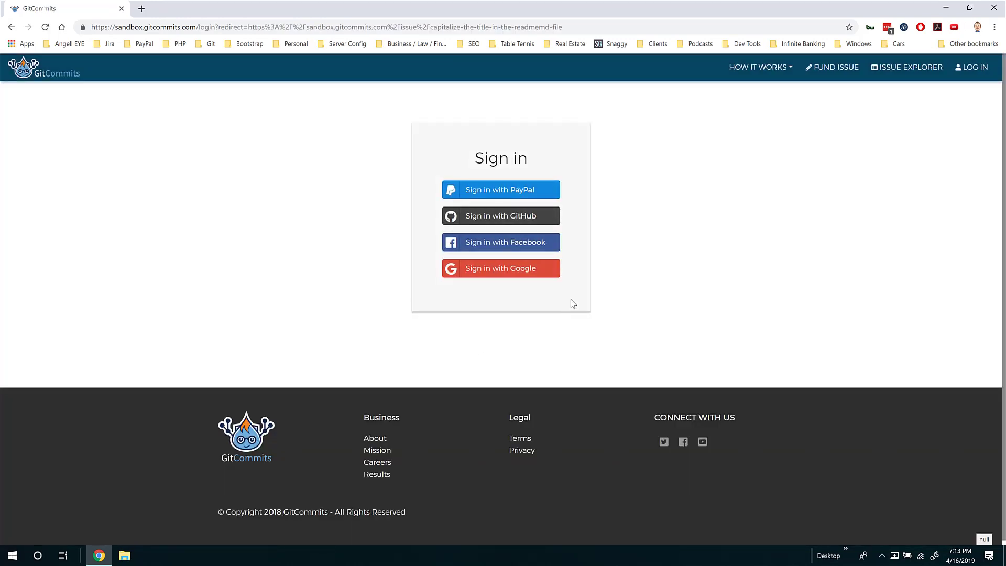
pyautogui.click(532, 216)
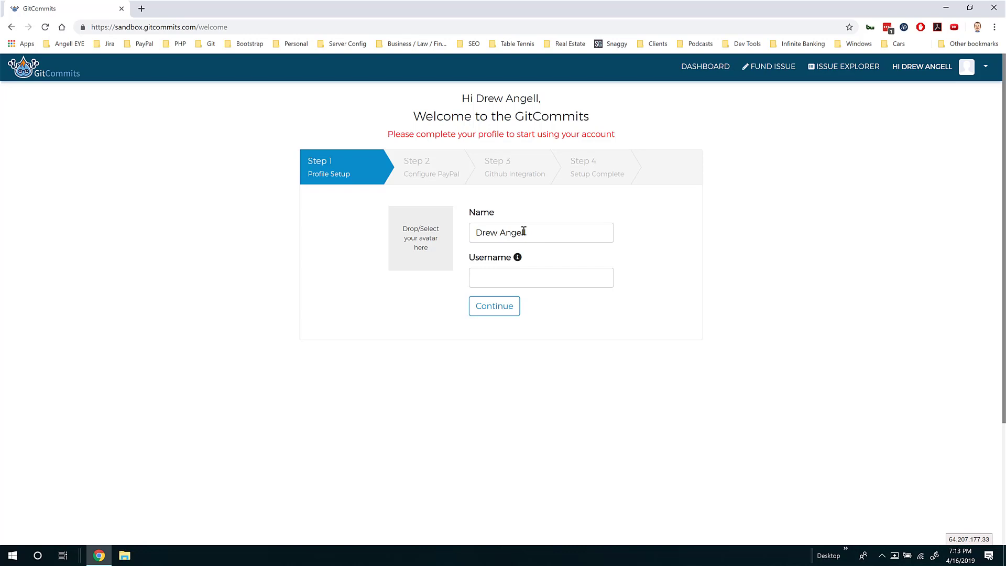
# Enter an available username, set google-plus-icon.jpg as the avatar, and save the profile
pyautogui.click(506, 276)
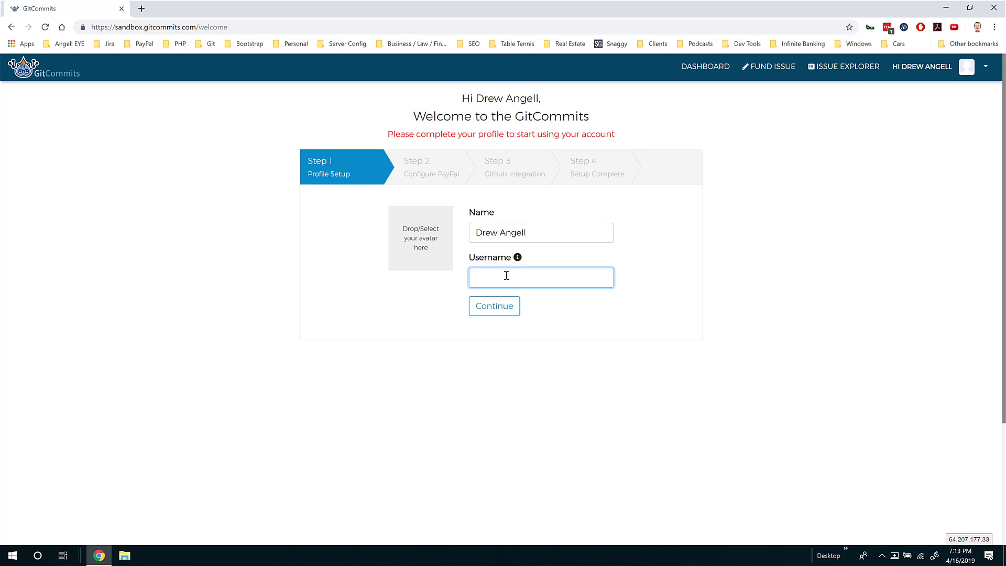
pyautogui.write('angelleye')
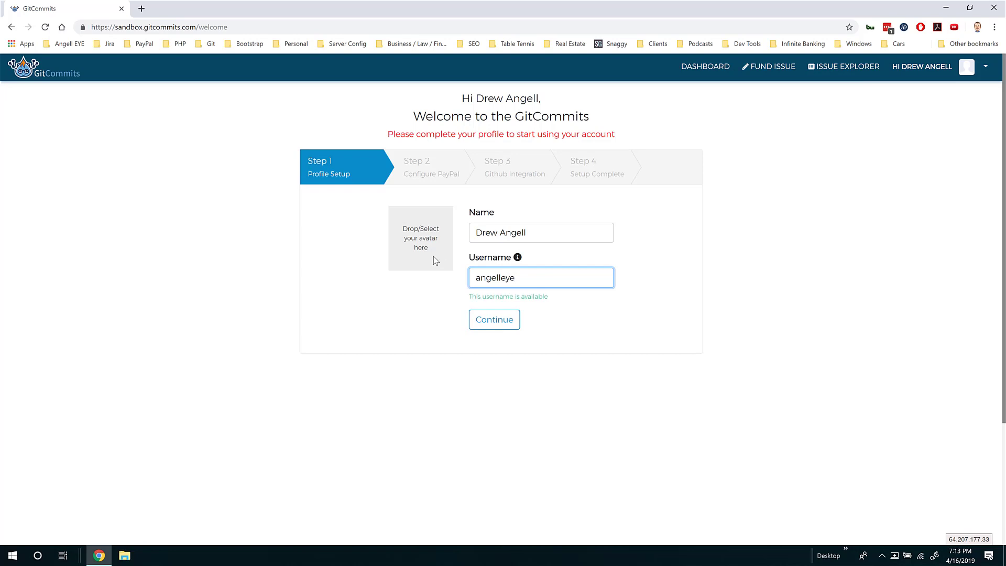
pyautogui.click(427, 251)
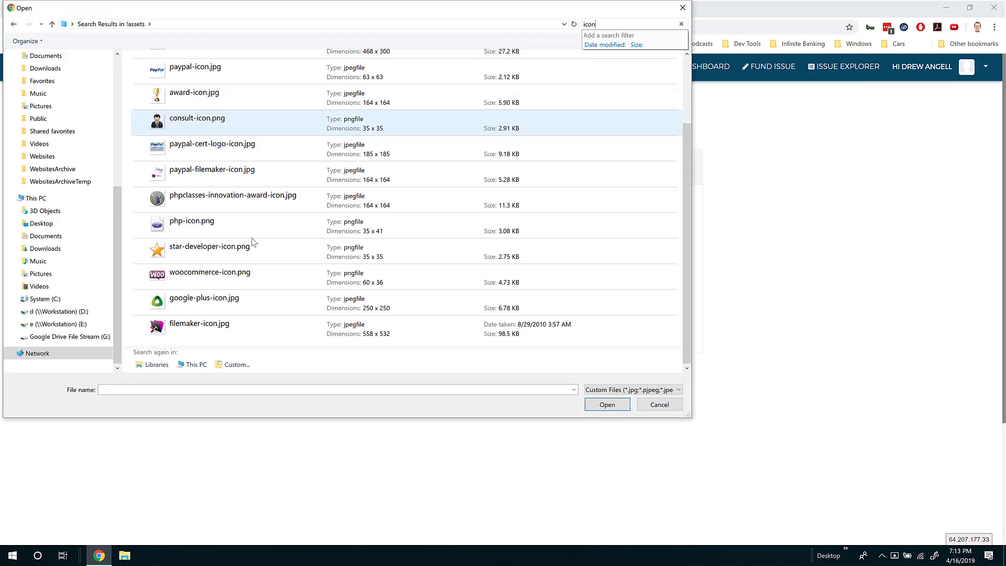
pyautogui.doubleClick(189, 300)
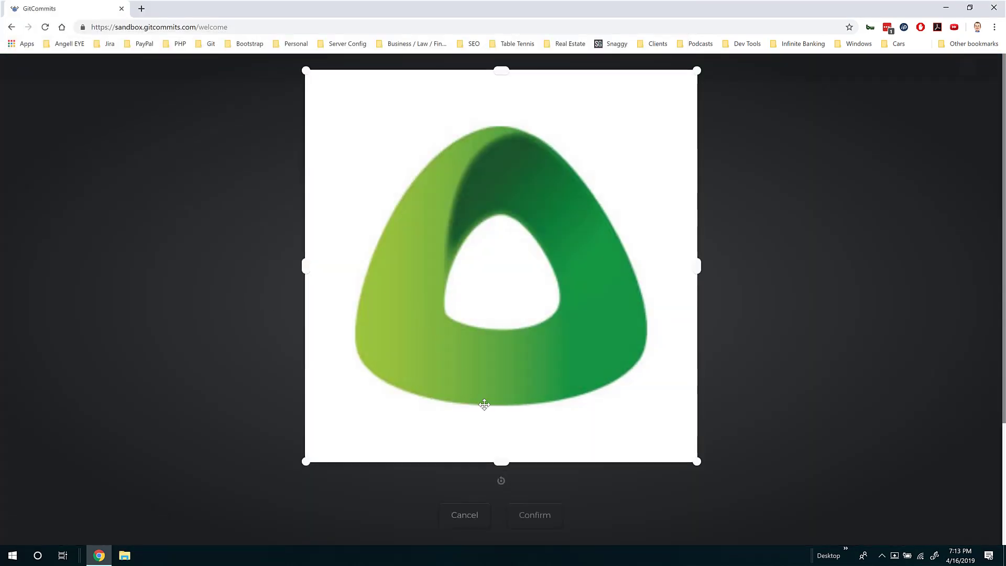
pyautogui.click(521, 514)
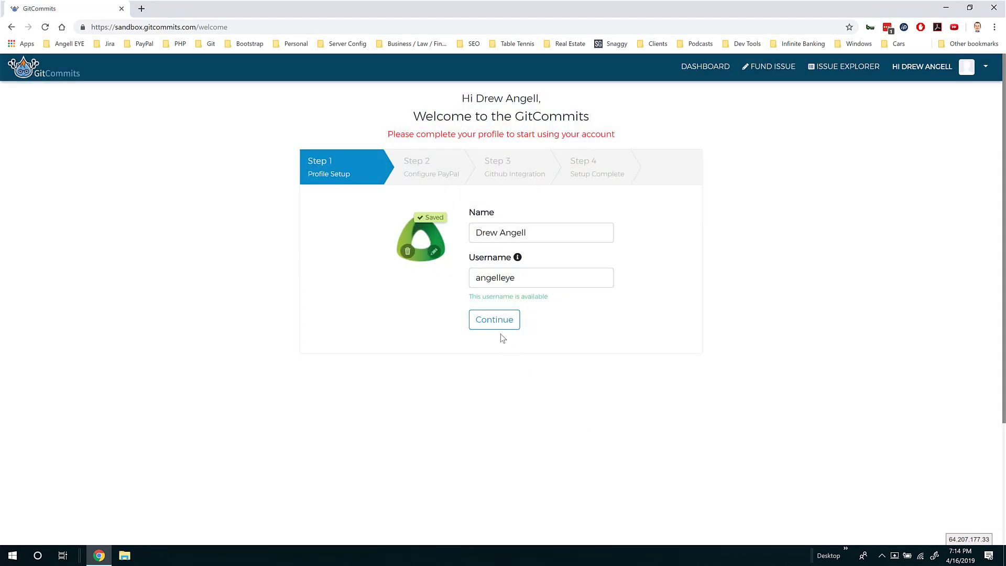
pyautogui.click(495, 320)
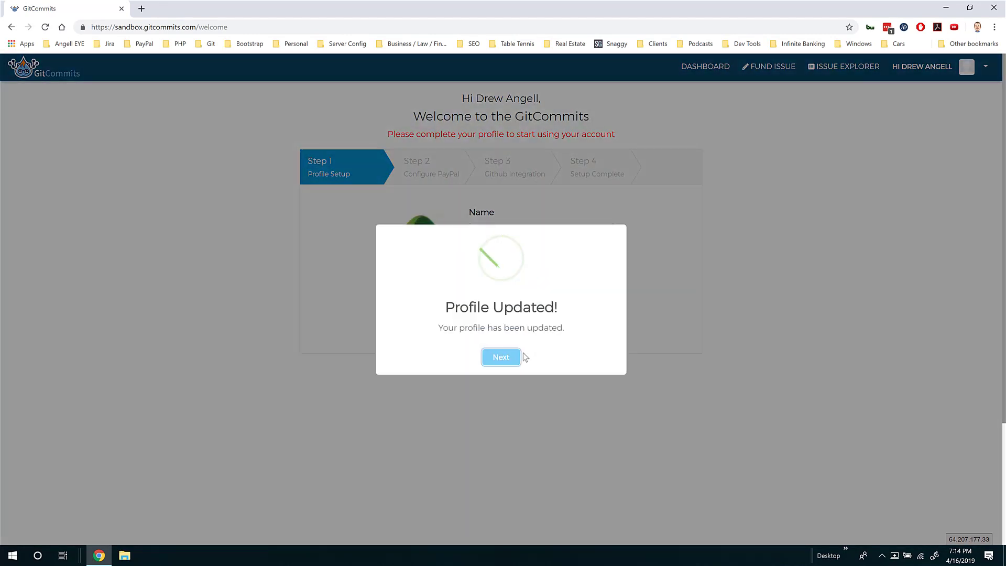
# Connect a PayPal sandbox account for receiving worker payments, then advance to the GitHub integration step
pyautogui.click(501, 358)
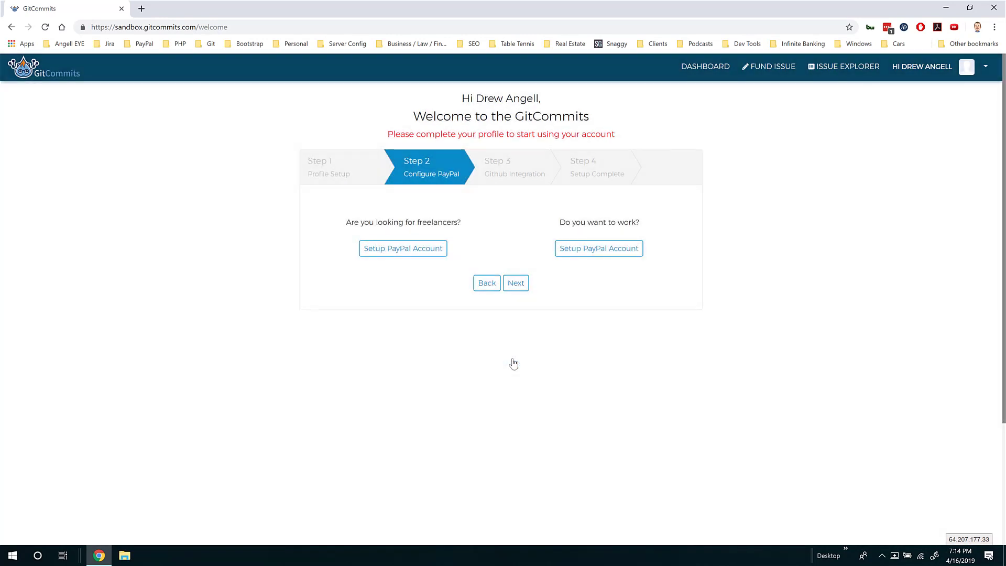
pyautogui.click(604, 251)
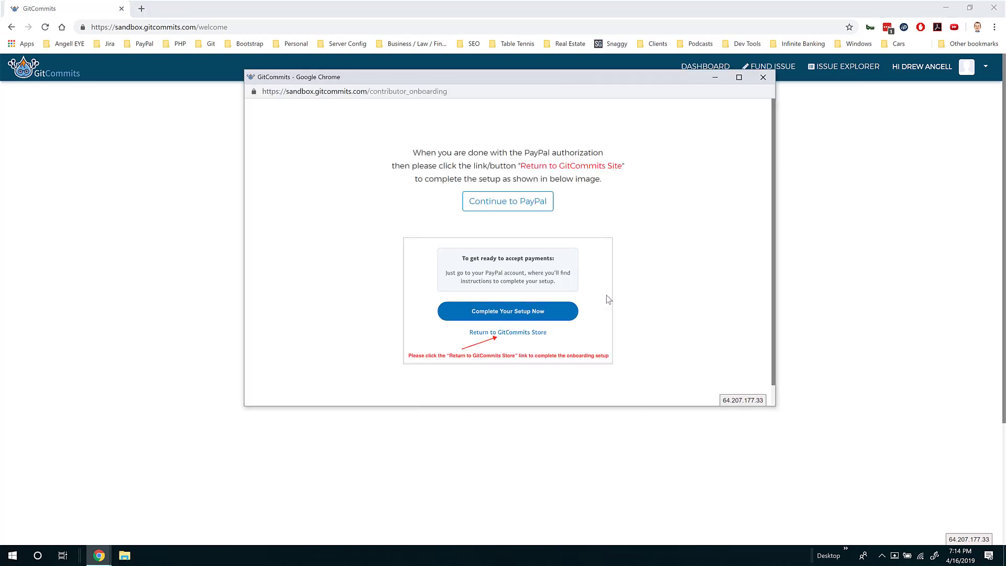
pyautogui.click(499, 205)
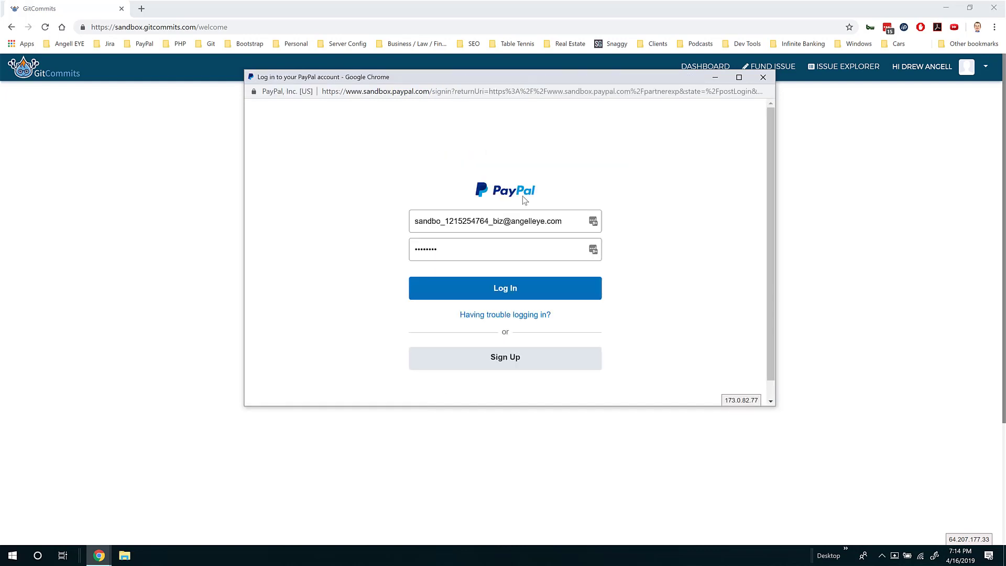
pyautogui.click(514, 292)
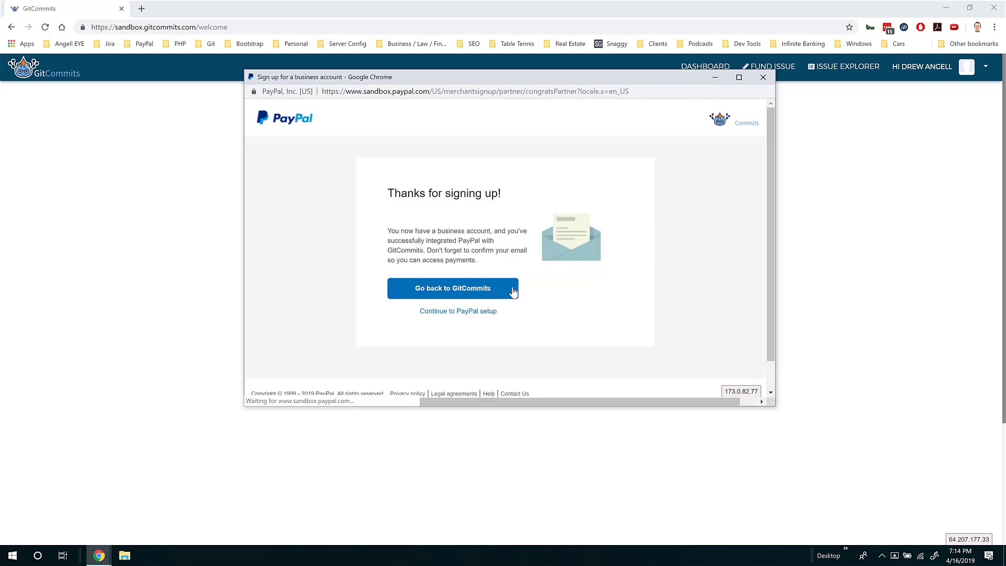
pyautogui.click(466, 292)
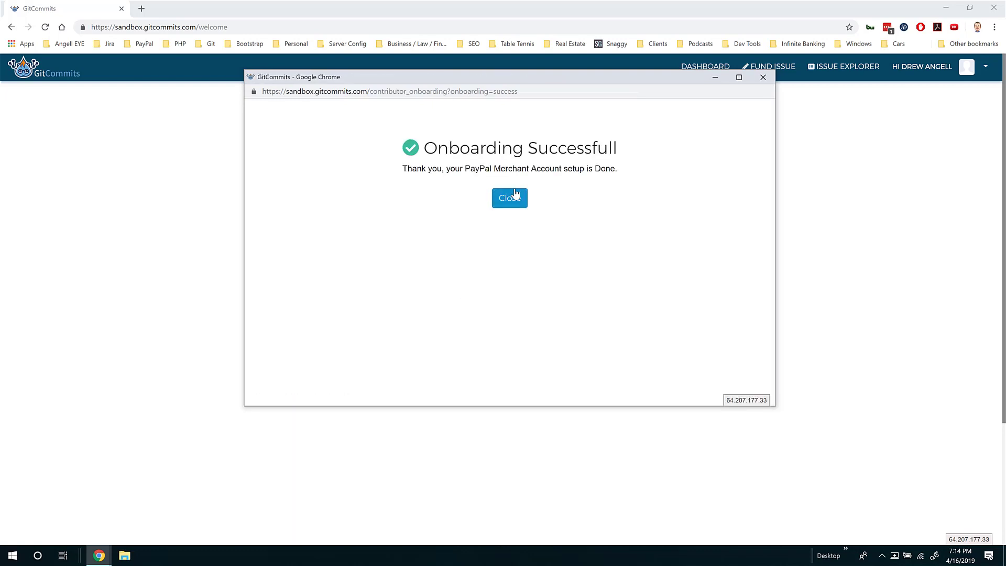
pyautogui.click(516, 195)
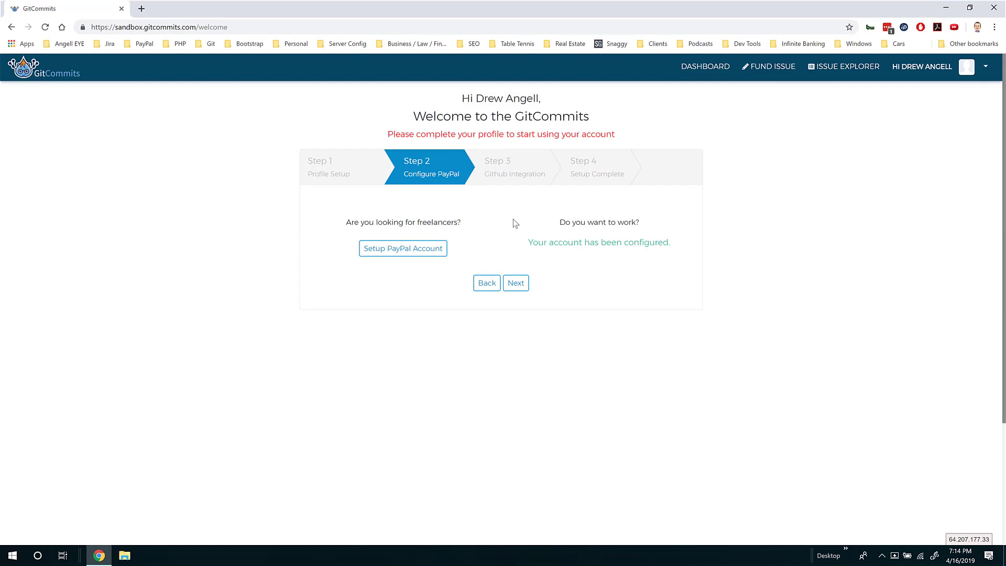
pyautogui.click(516, 283)
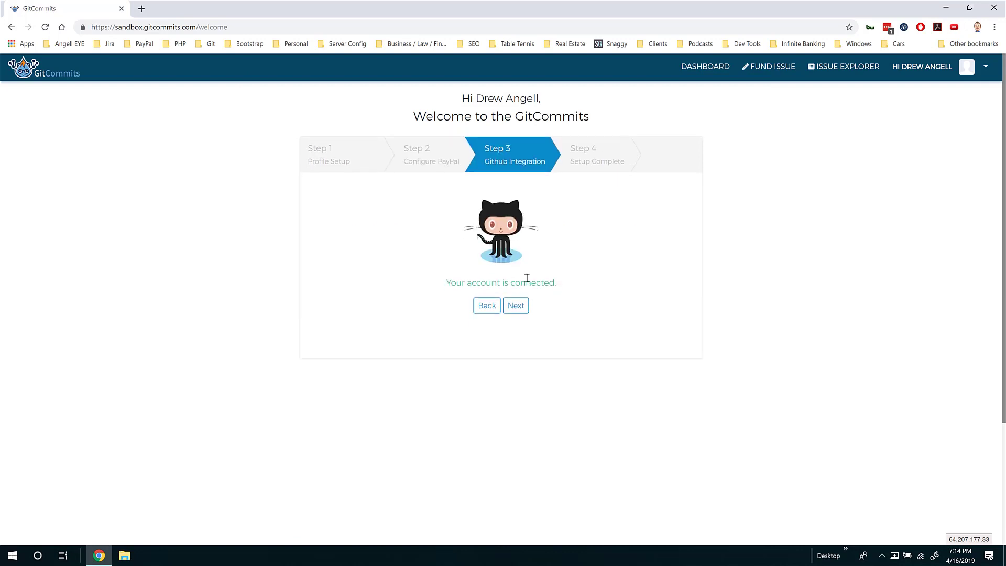
# Apply for the $10 bounty with the message 'I think I can do this well. Please accept my request to work.'
pyautogui.click(517, 305)
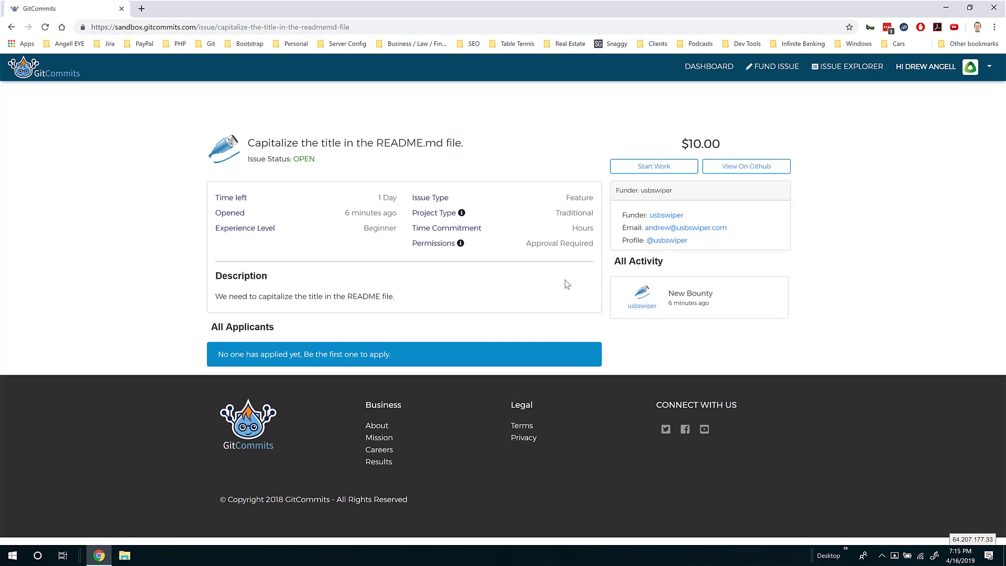
pyautogui.click(642, 166)
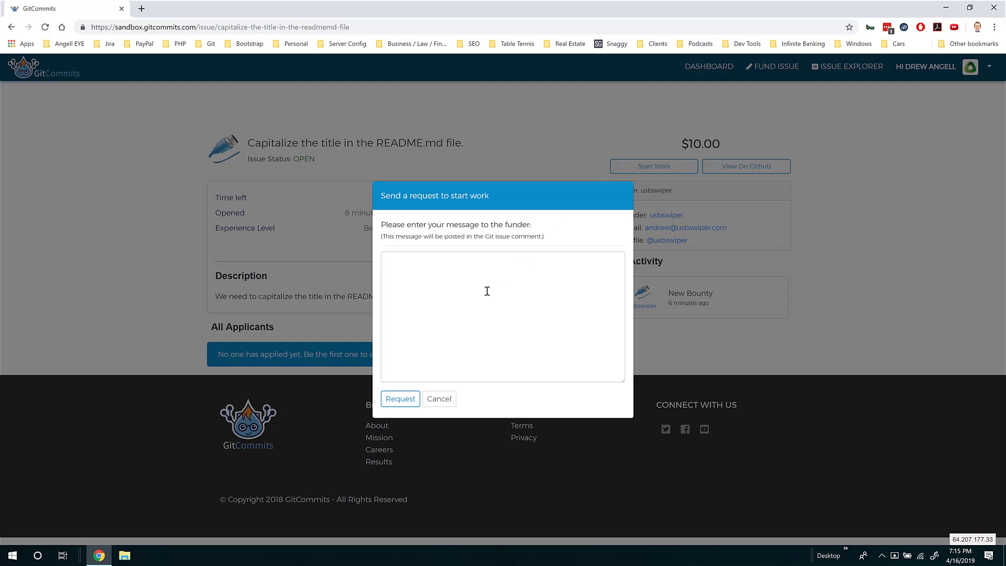
pyautogui.click(487, 291)
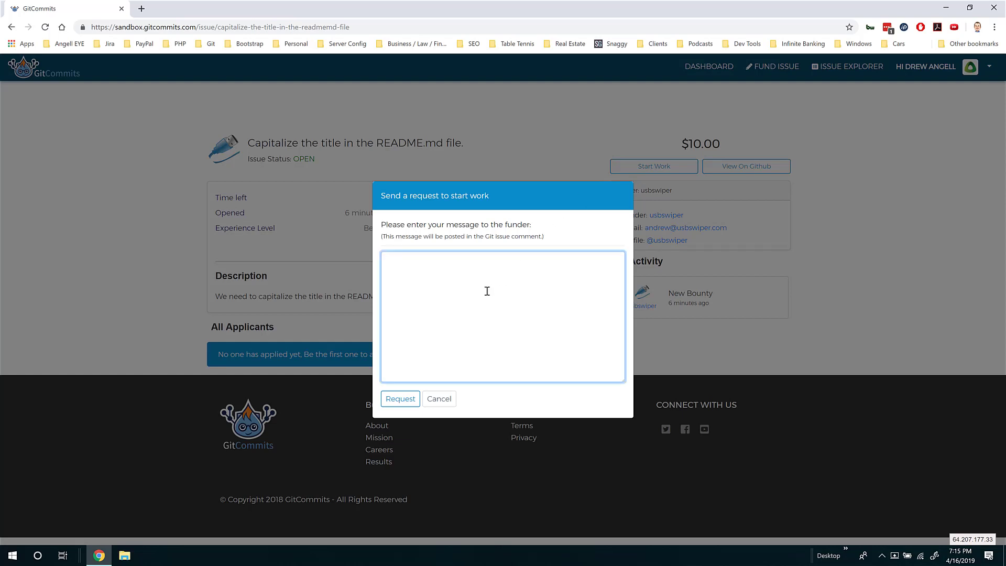
pyautogui.write('I think')
pyautogui.hotkey('ctrl', 'a')
pyautogui.press('BackSpace')
pyautogui.write('I think I can do this well.  Please acc')
pyautogui.write('y request to work.')
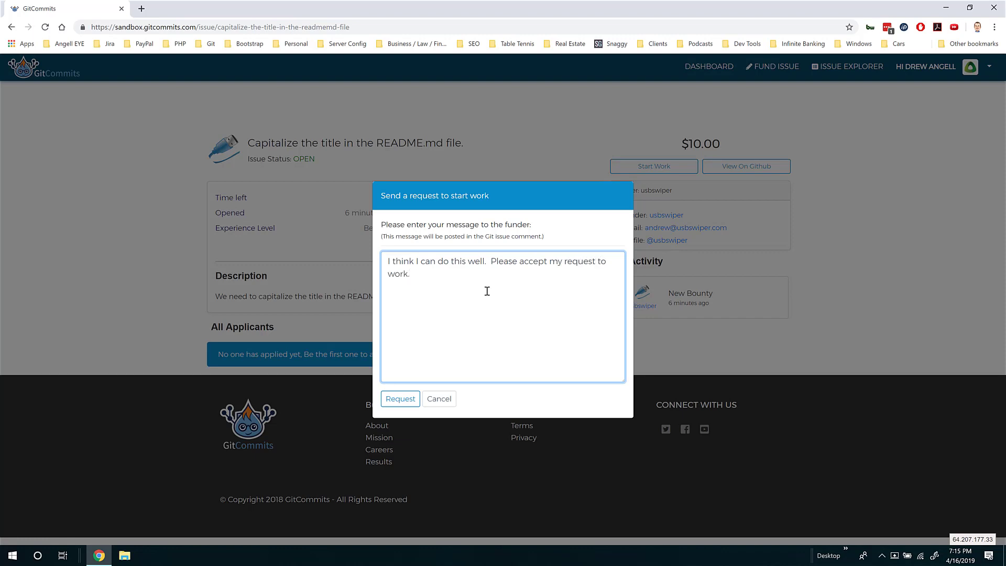
pyautogui.click(402, 401)
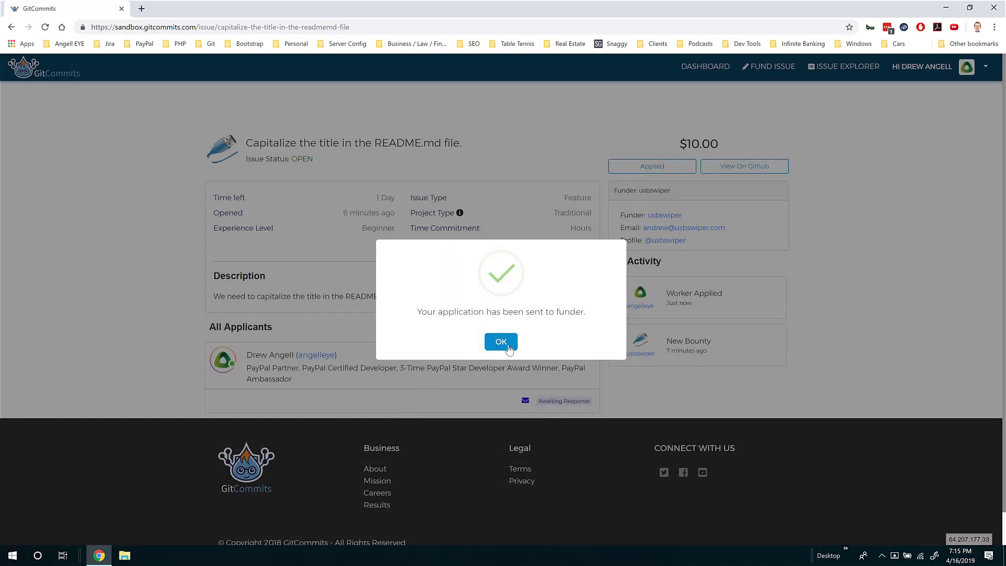
pyautogui.click(501, 342)
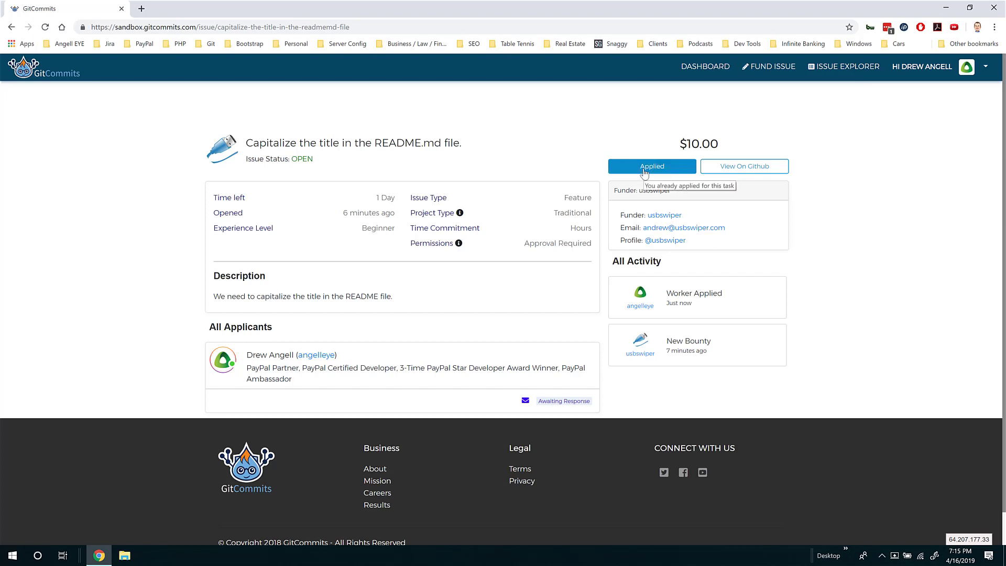
# View the bounty's GitHub issue and scroll to the comment announcing the worker's application
pyautogui.click(731, 168)
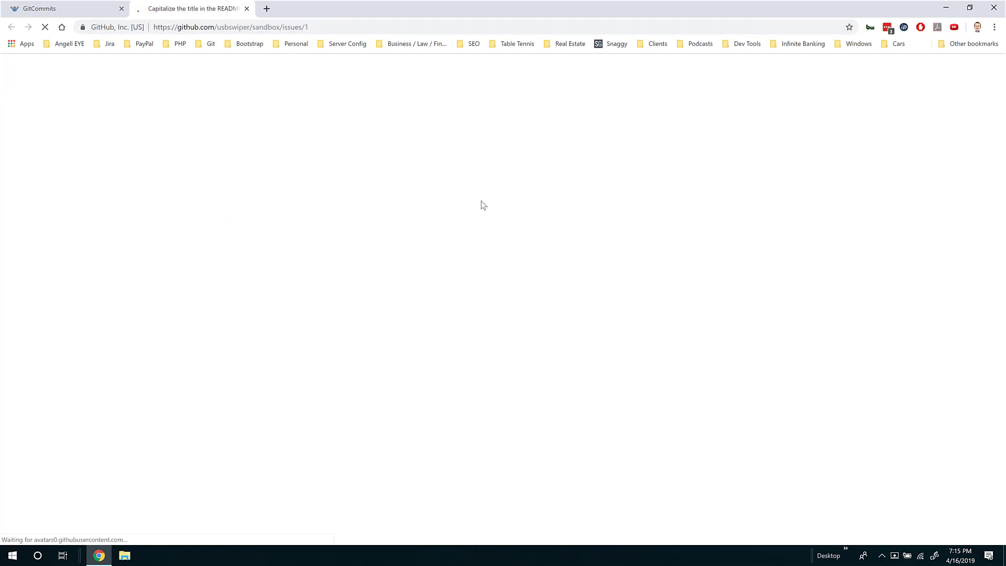
pyautogui.scroll(-1, 483, 205)
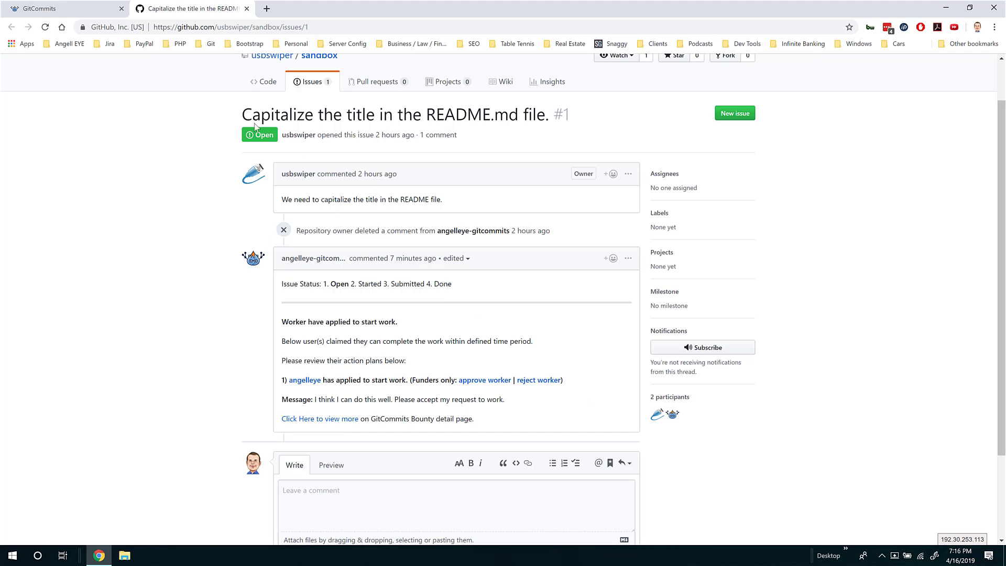
# Return to GitCommits and view the dashboard's Applied tab listing the one applied bounty
pyautogui.click(78, 11)
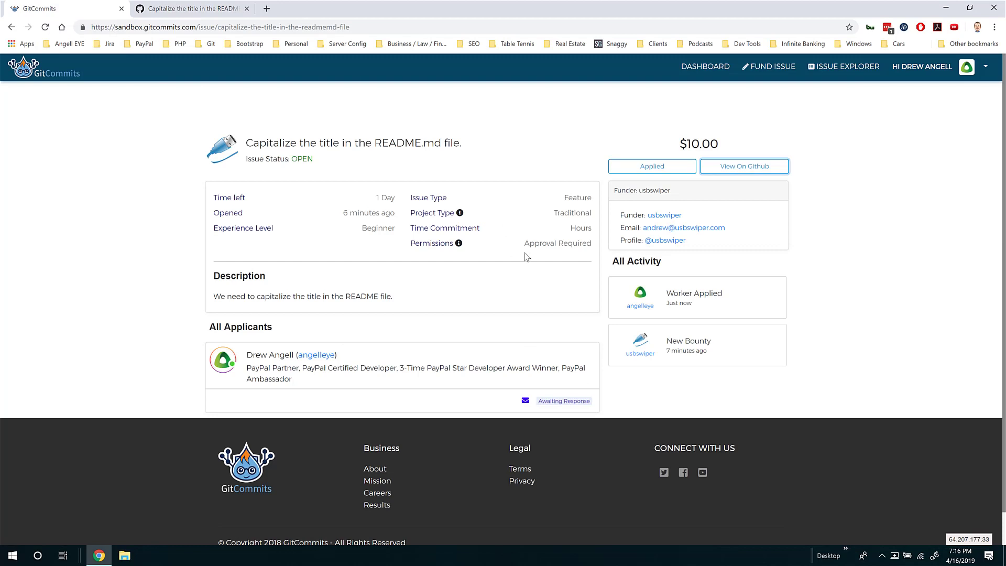
pyautogui.click(712, 67)
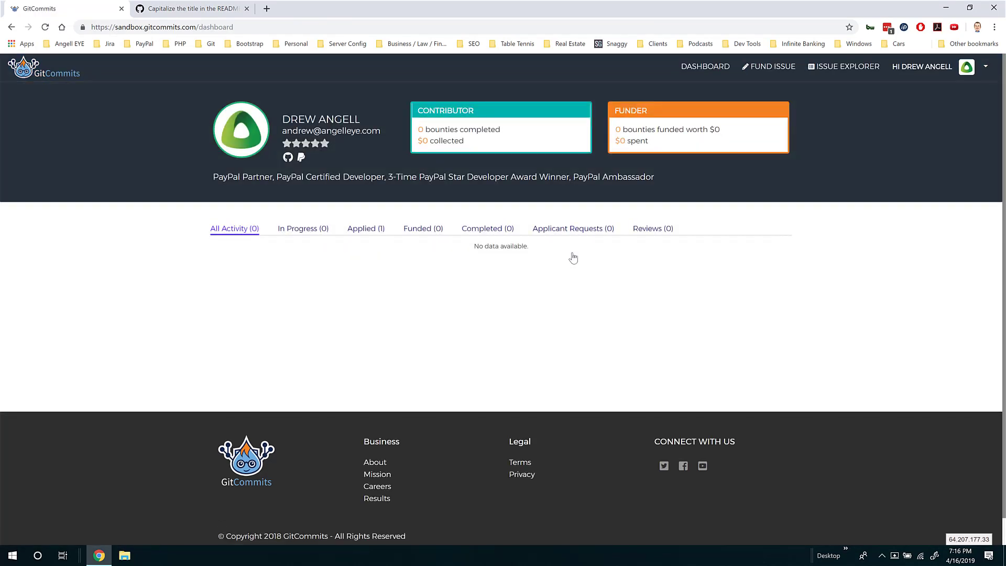
pyautogui.click(369, 234)
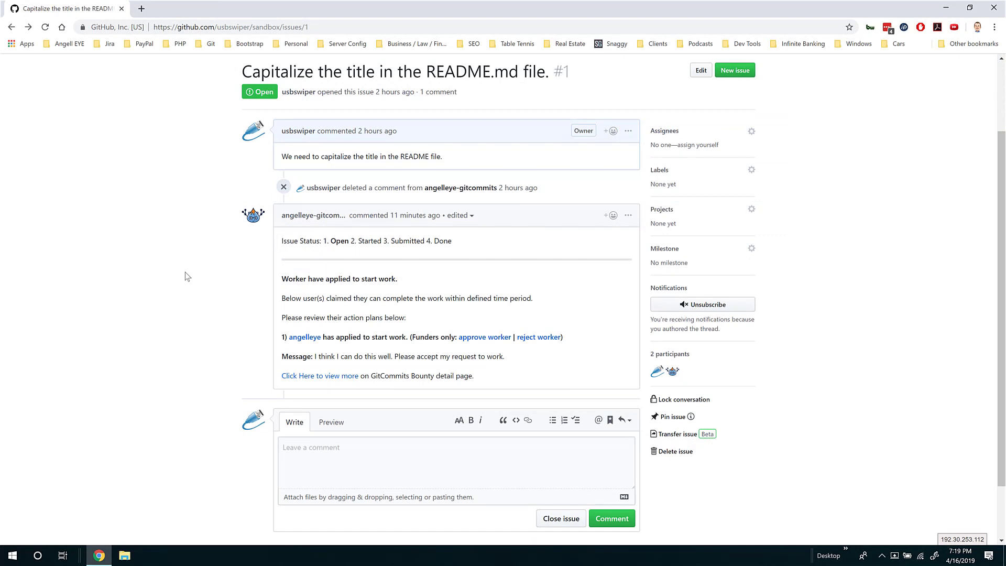
# Reload the GitHub issue as owner and follow the bot comment's approve-worker link
pyautogui.press('F5')
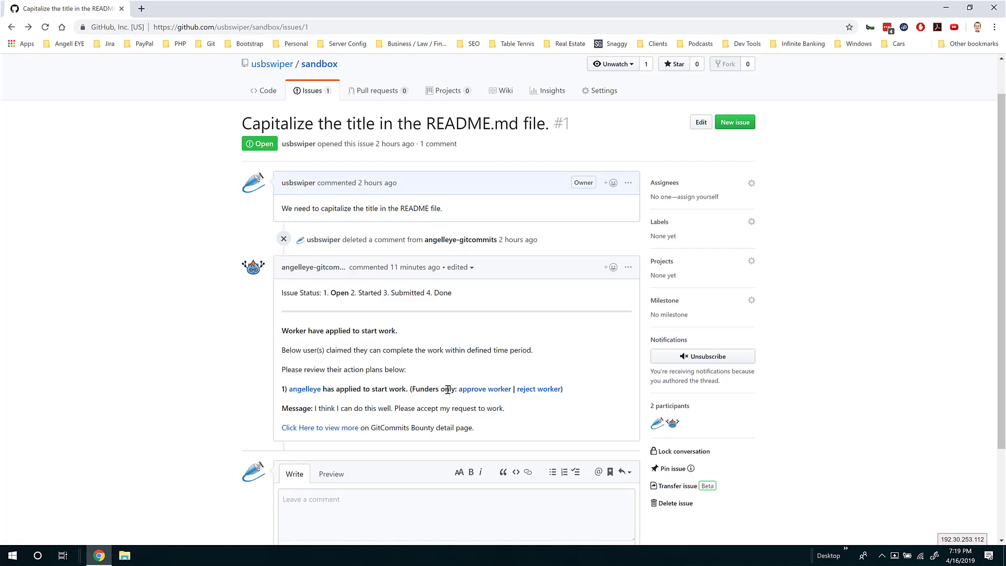
pyautogui.click(476, 394)
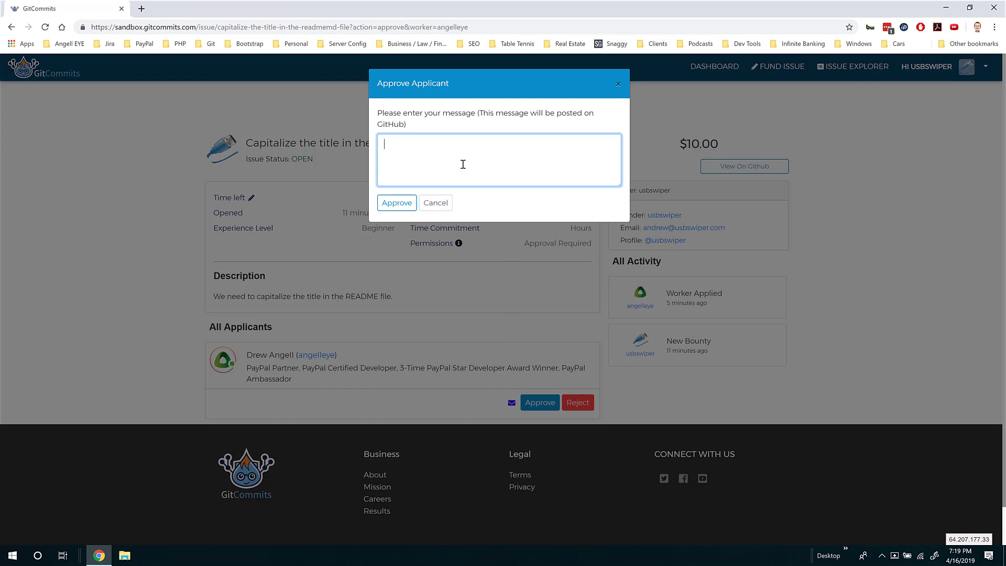
# Approve the applicant with the message 'Okay, sure, go ahead and get started!' and confirm
pyautogui.write('Okay, sure, go ahead and get starte')
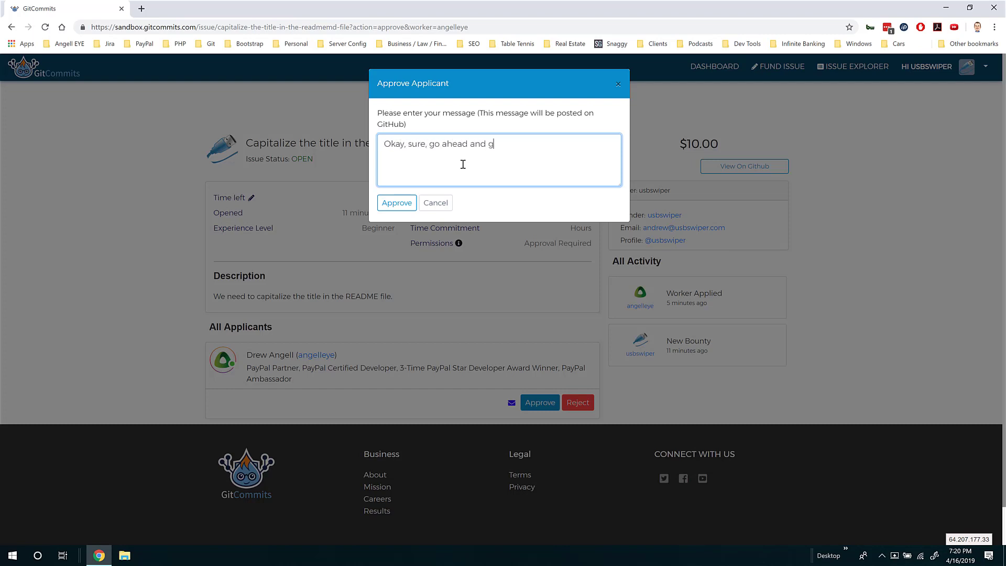
pyautogui.write('d!')
pyautogui.click(396, 205)
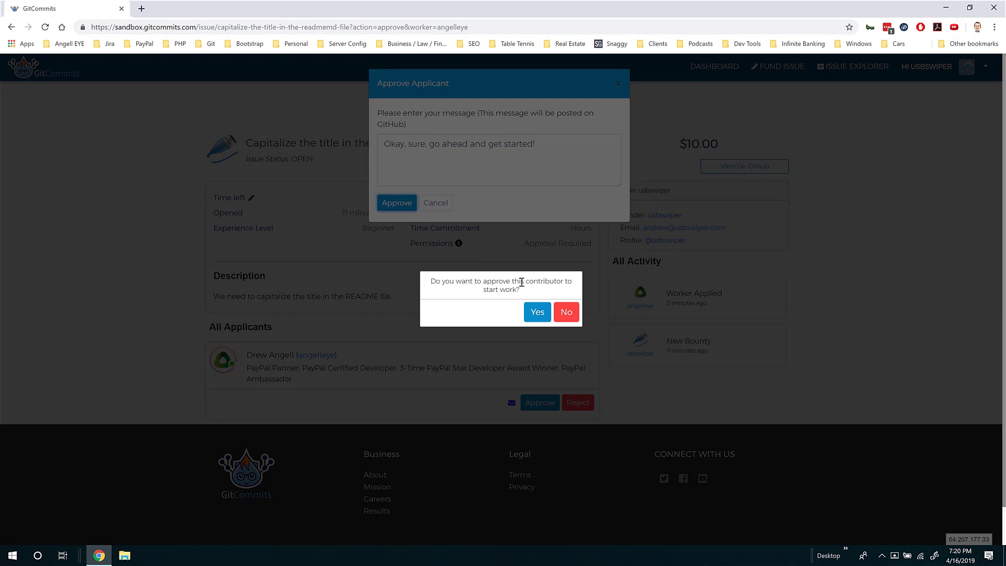
pyautogui.click(537, 313)
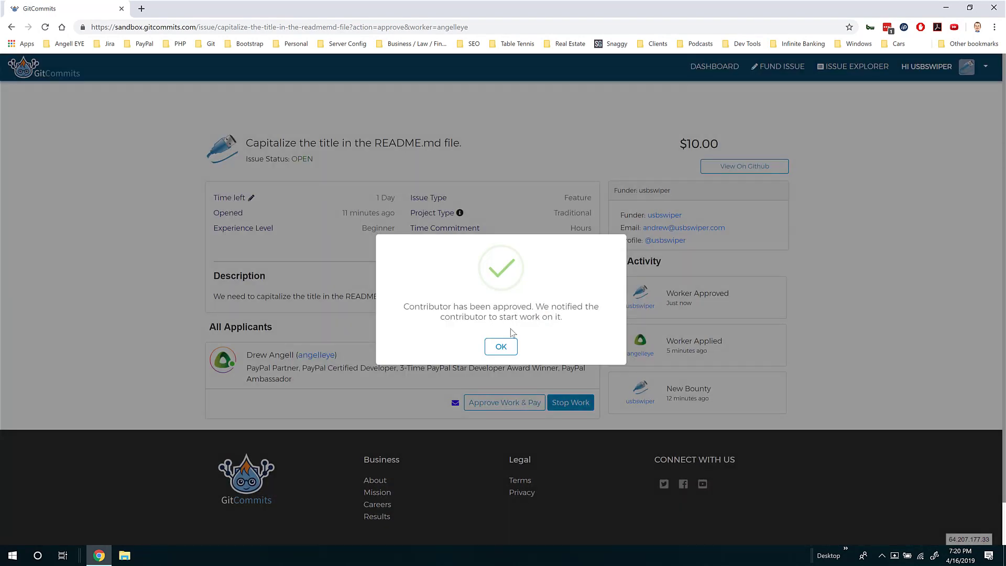
pyautogui.click(501, 348)
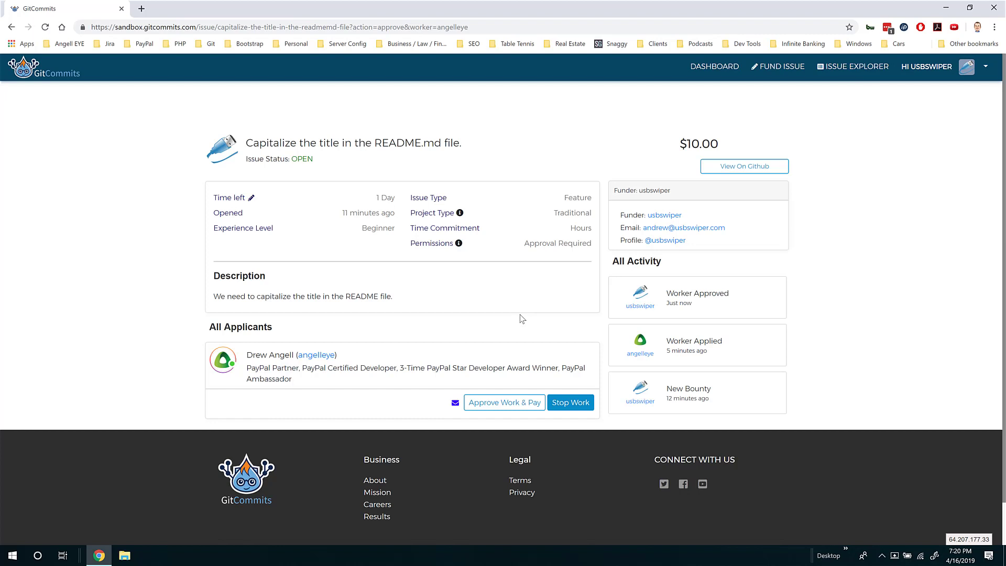
# Read the 'Work has been started' comment on the GitHub issue, then go back to the GitCommits bounty
pyautogui.click(734, 167)
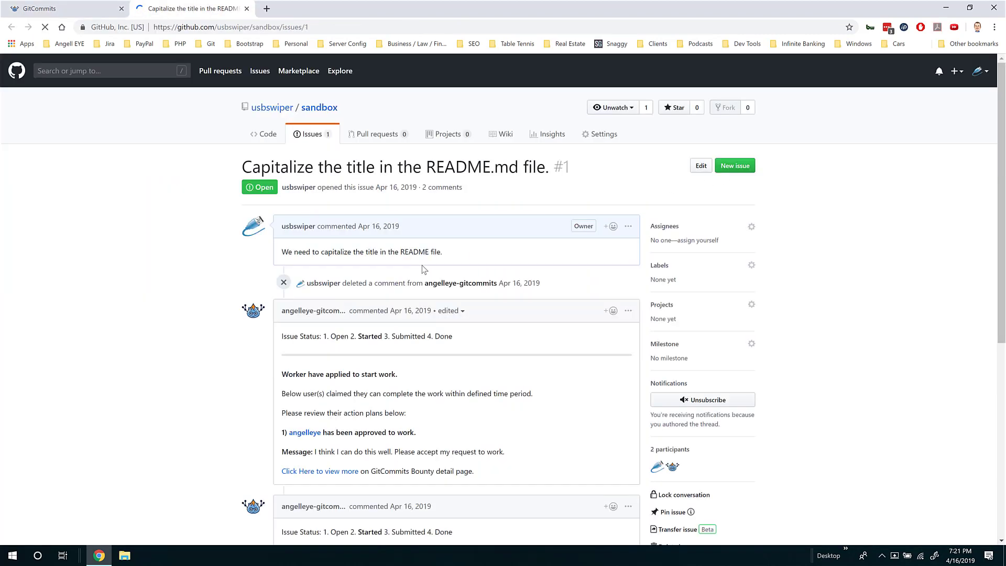
pyautogui.scroll(-2, 210, 348)
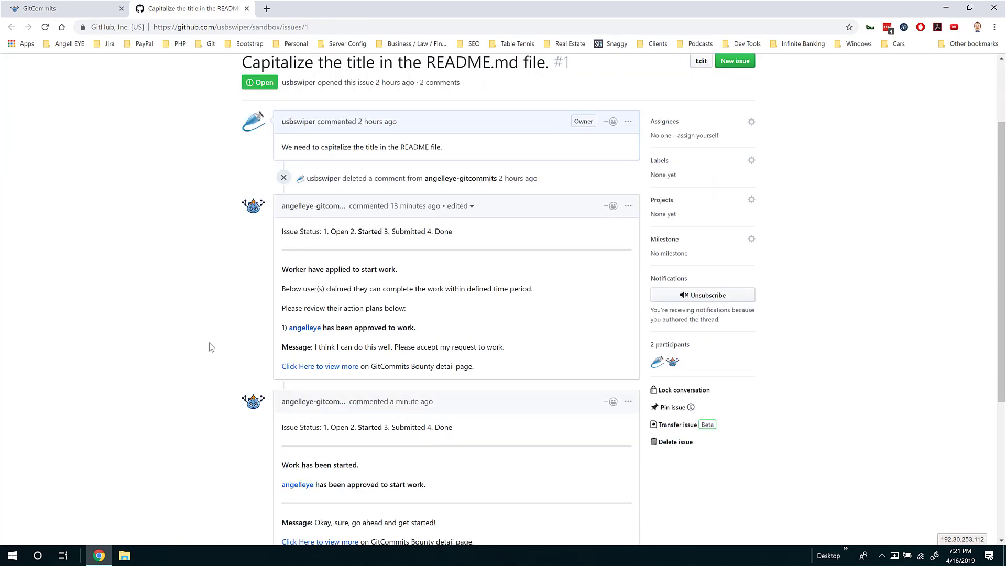
pyautogui.scroll(-1, 209, 347)
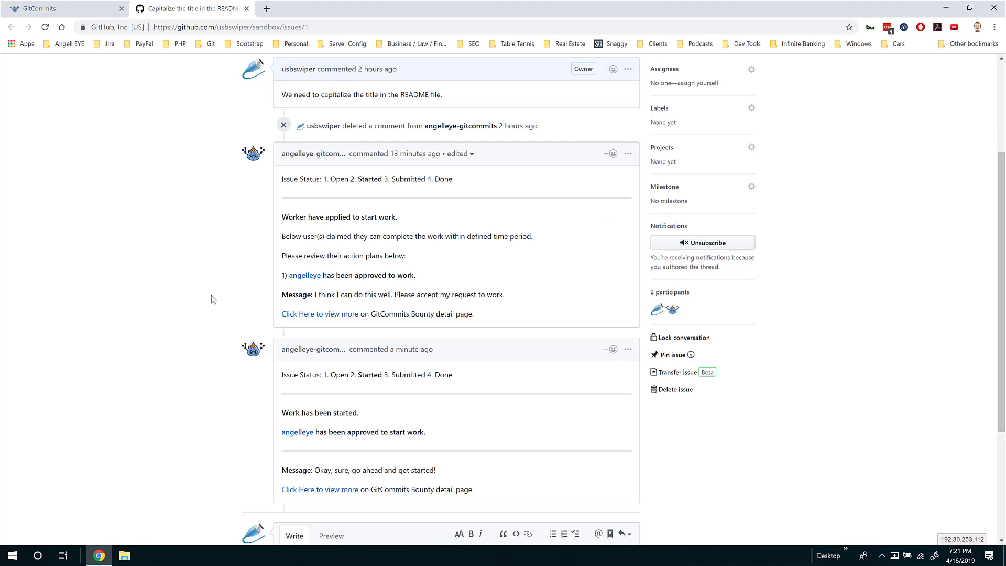
pyautogui.scroll(-2, 212, 295)
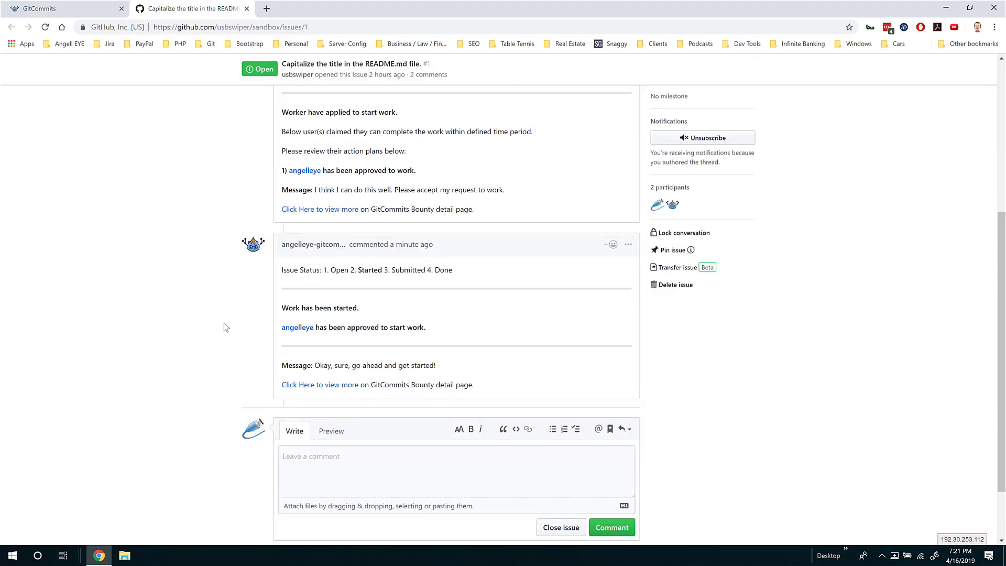
pyautogui.scroll(-1, 223, 336)
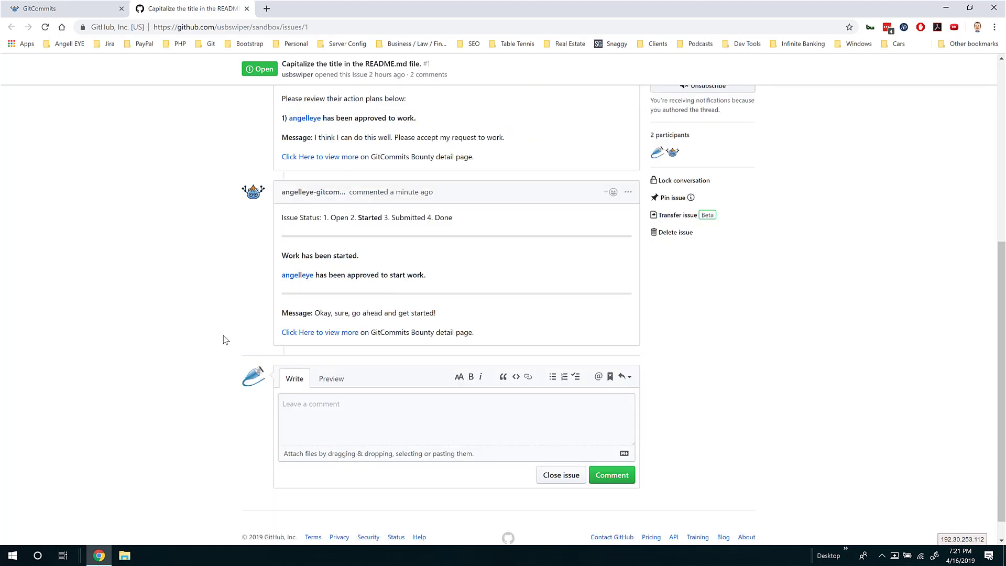
pyautogui.hotkey('ctrl', 'shift', 'Tab')
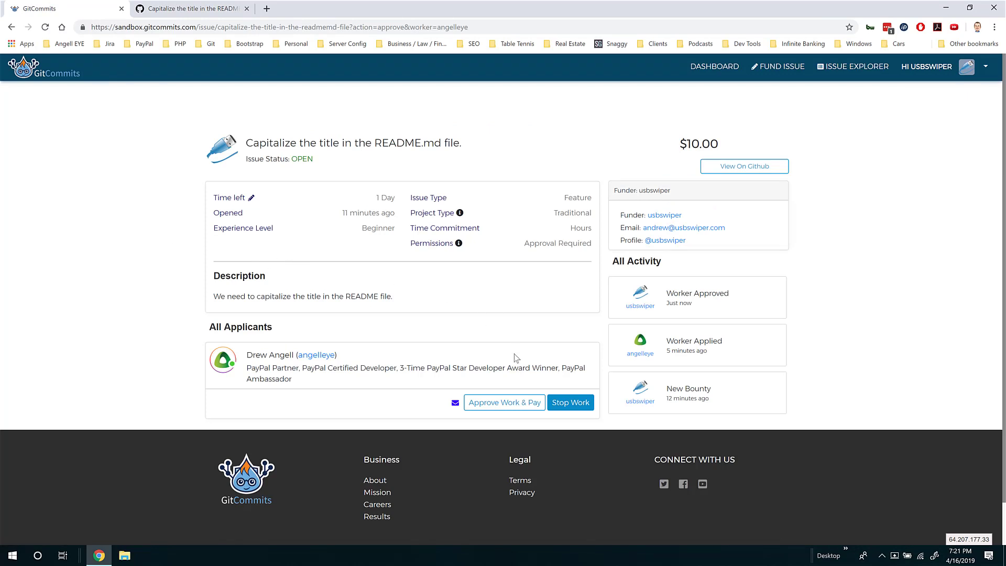
# Approve the work with the message 'Great work! Here is your payment!', pay the $10 bounty, and return to the dashboard
pyautogui.click(500, 402)
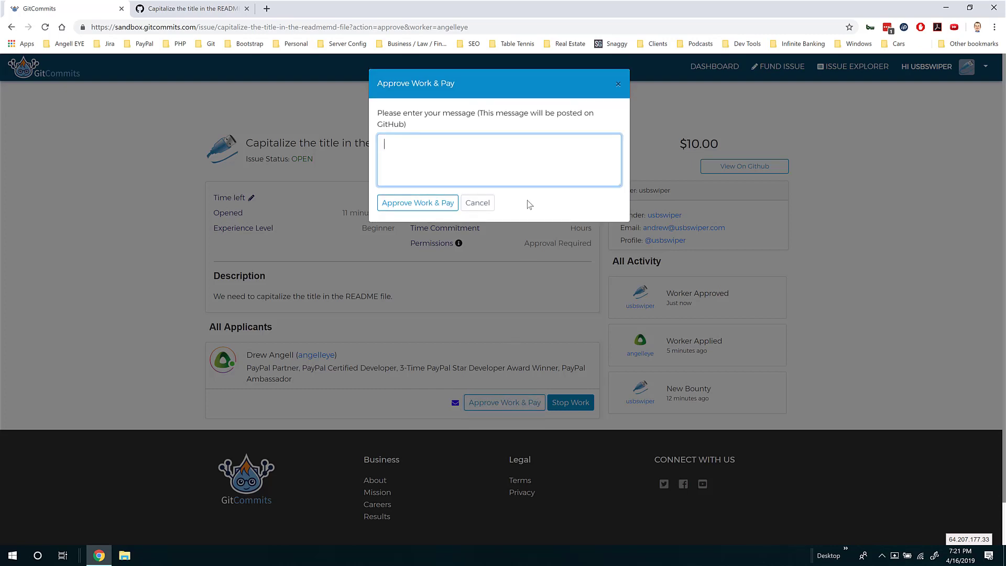
pyautogui.write('Great work!  Here is your payment!')
pyautogui.click(413, 204)
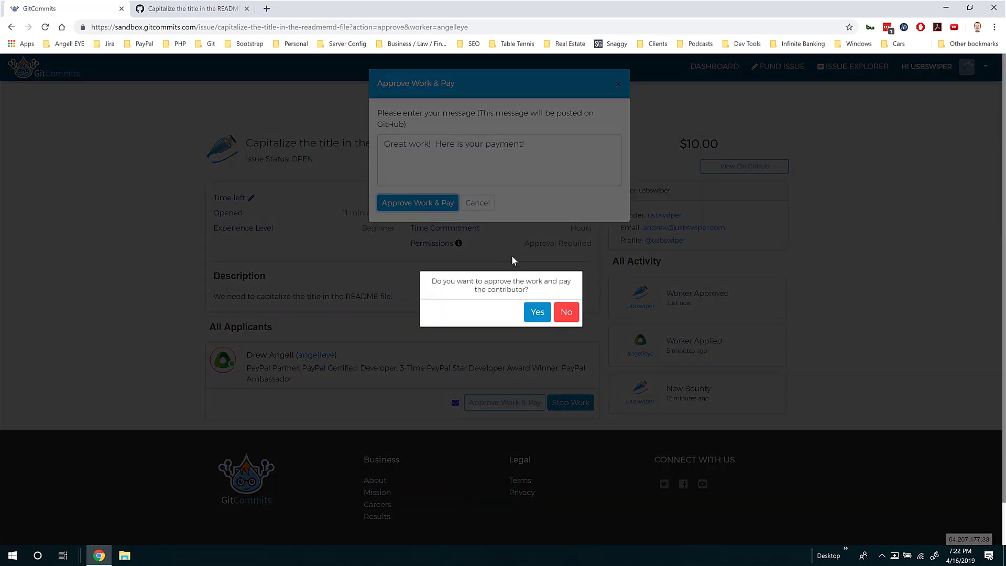
pyautogui.click(534, 313)
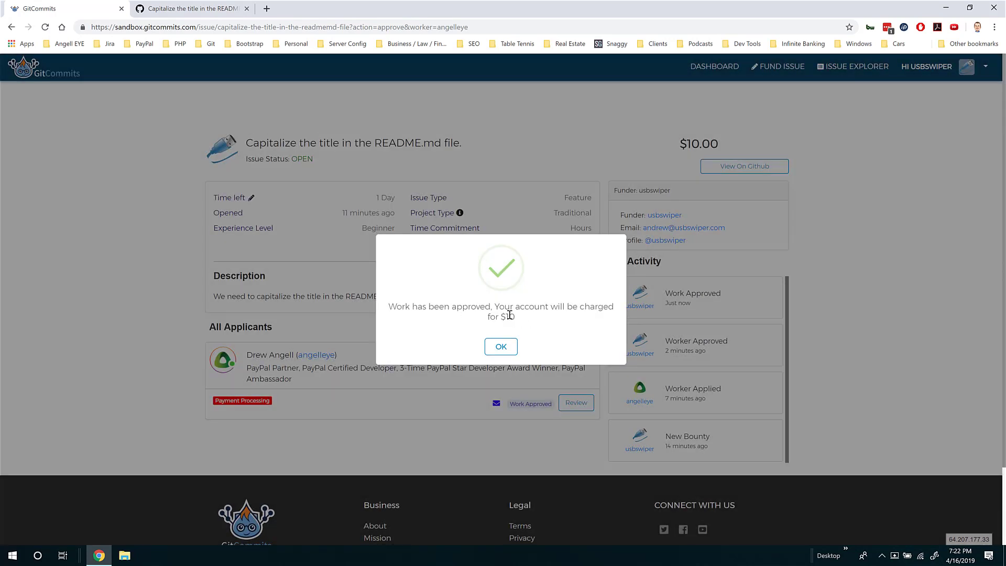
pyautogui.click(502, 348)
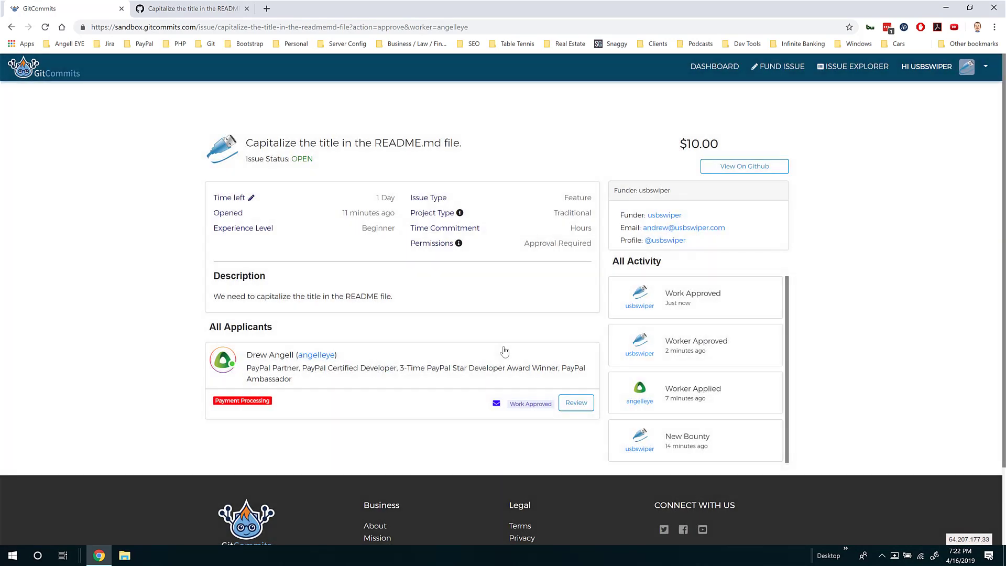
pyautogui.scroll(-1, 514, 346)
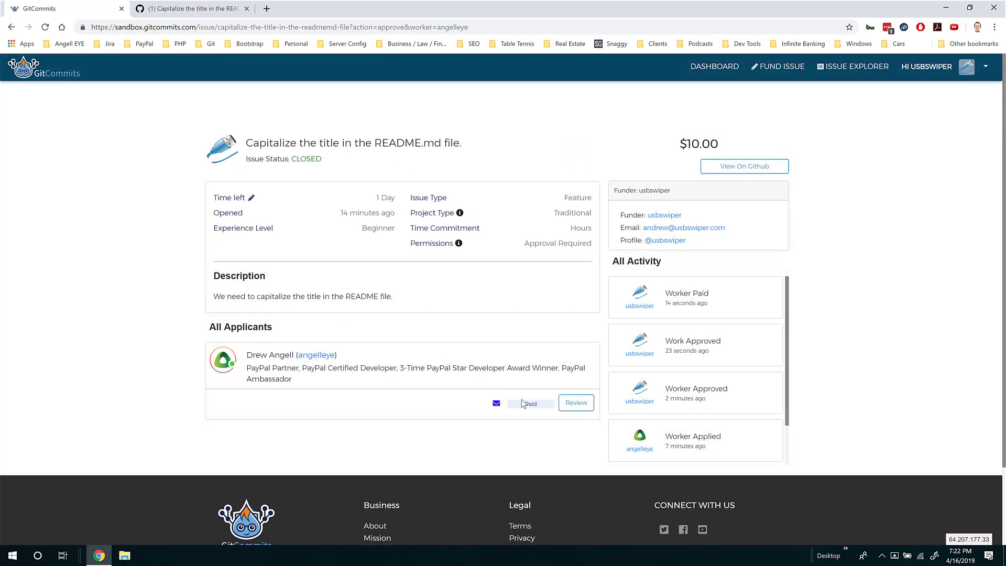
pyautogui.click(722, 66)
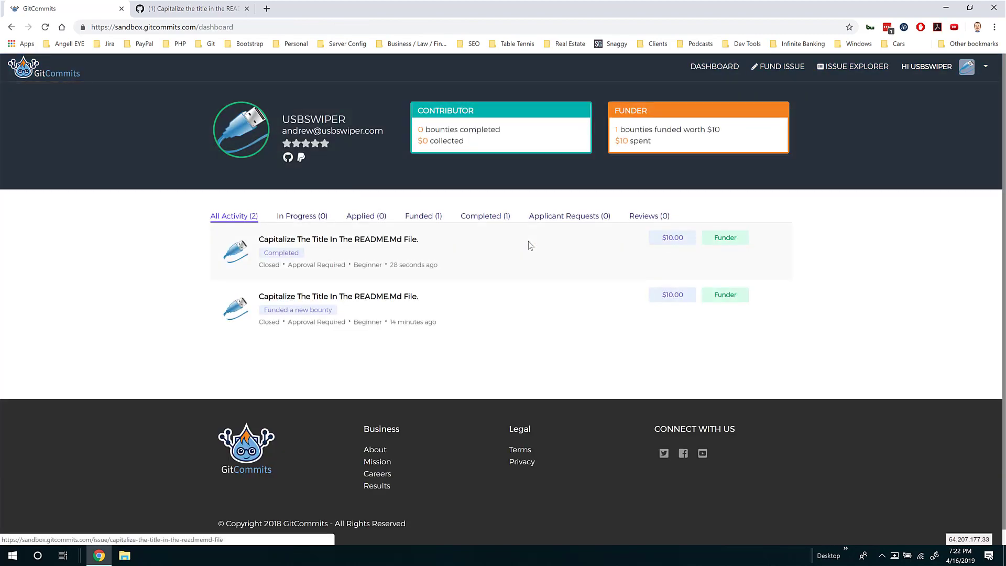
# Open the completed $10 README bounty's issue page from the dashboard's All Activity list
pyautogui.click(528, 242)
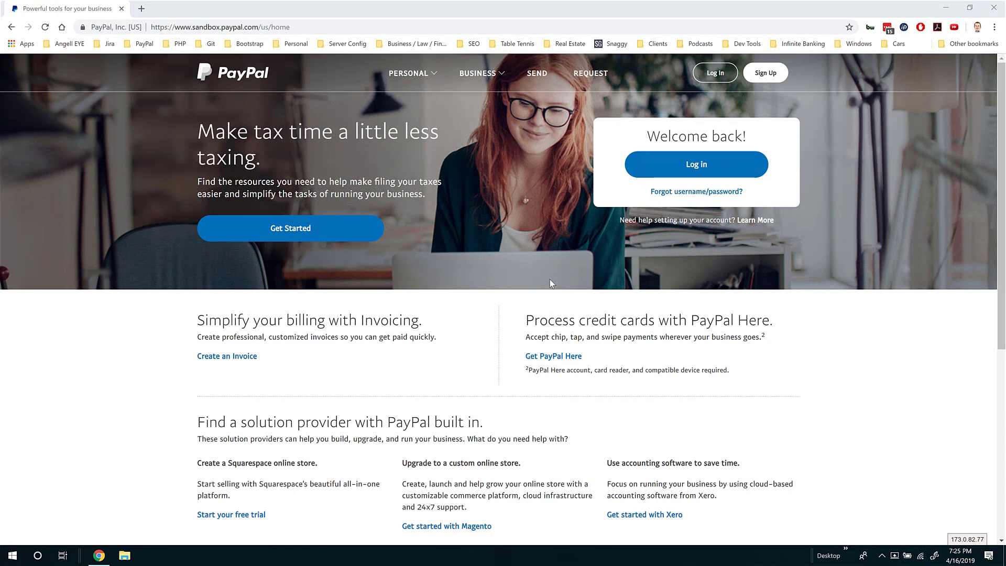
# Sign in to the contributor's PayPal sandbox account and open the $10.00 payment from Testers, LLC
pyautogui.click(706, 79)
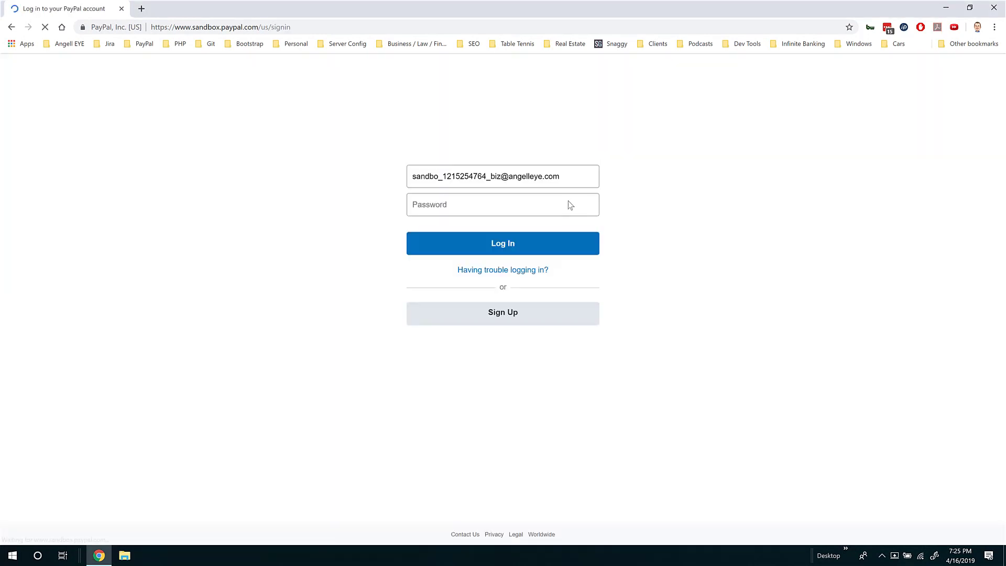
pyautogui.click(502, 244)
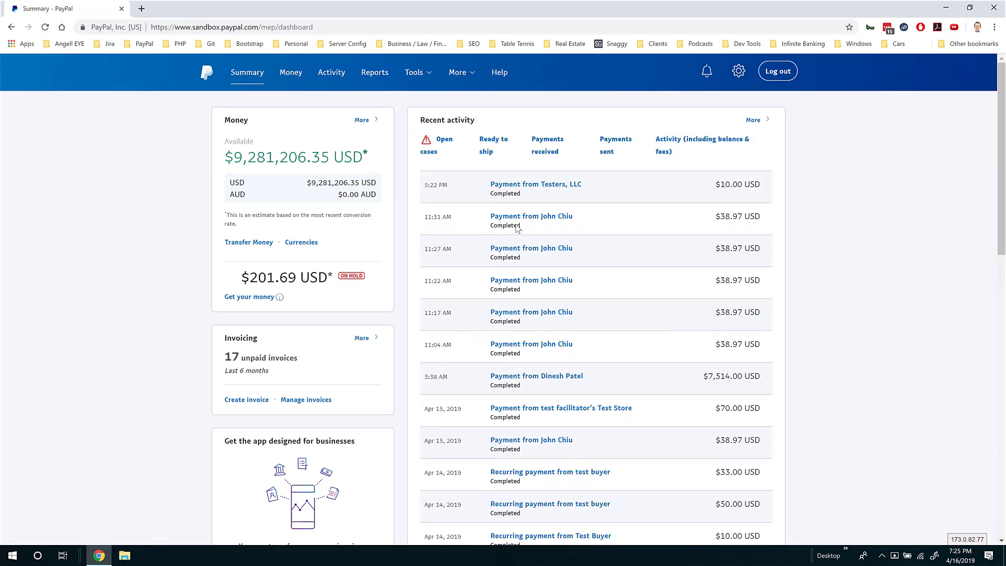
pyautogui.click(565, 188)
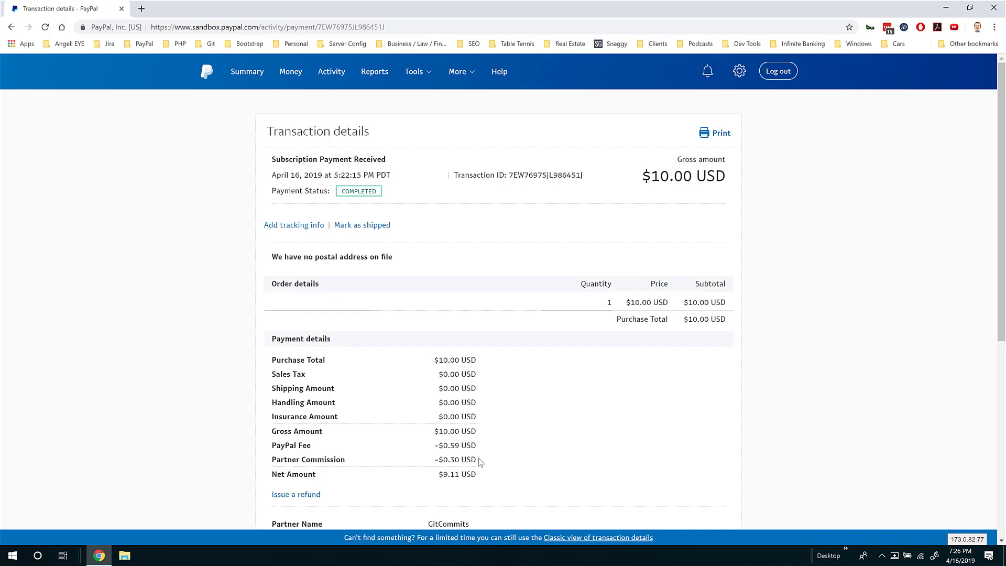
# Review the transaction details: $10.00 received, netting $9.11 after a $0.59 fee and $0.30 commission
pyautogui.scroll(-1, 482, 469)
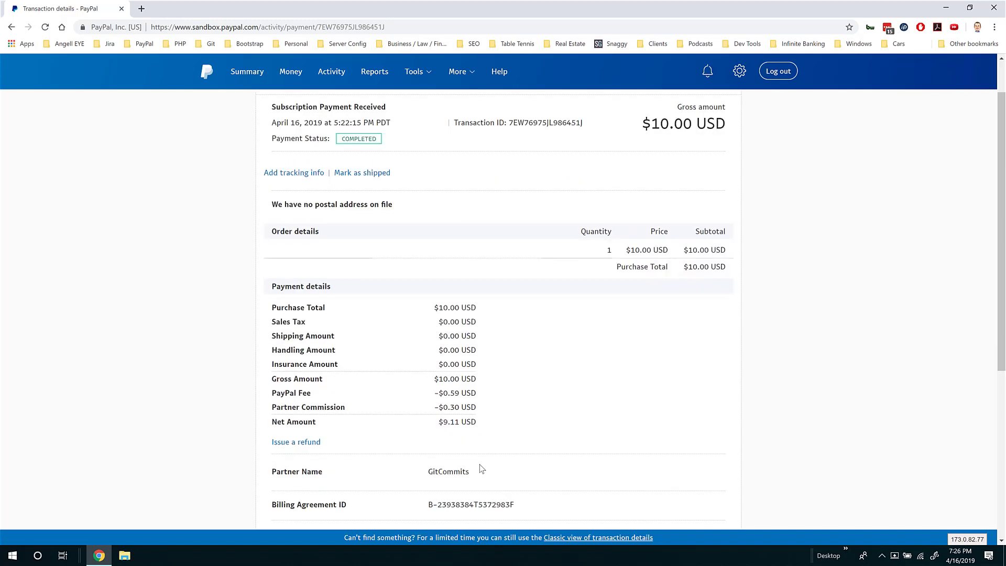
pyautogui.scroll(-1, 480, 464)
pyautogui.scroll(-1, 480, 464)
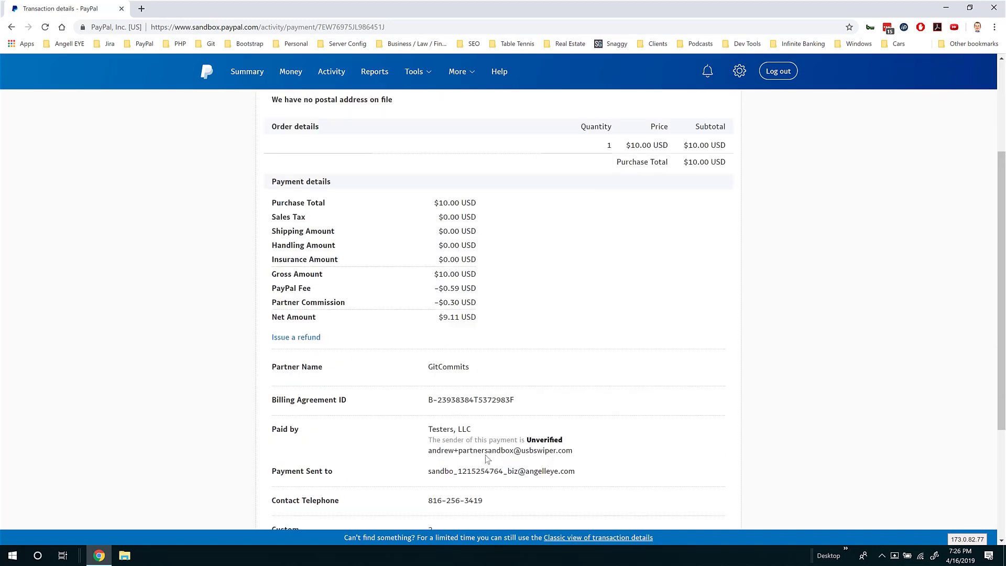
pyautogui.scroll(-1, 525, 369)
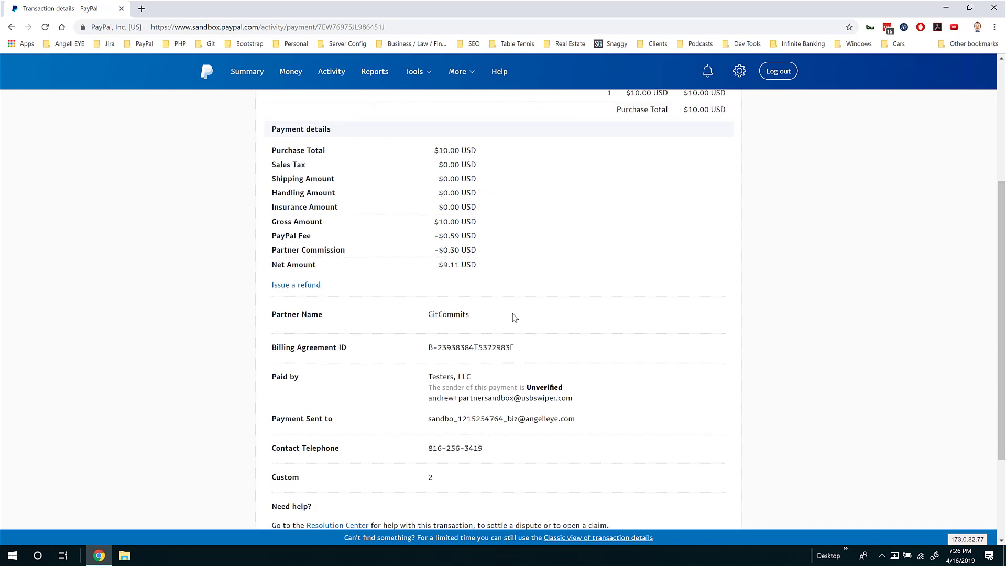
pyautogui.scroll(-1, 514, 317)
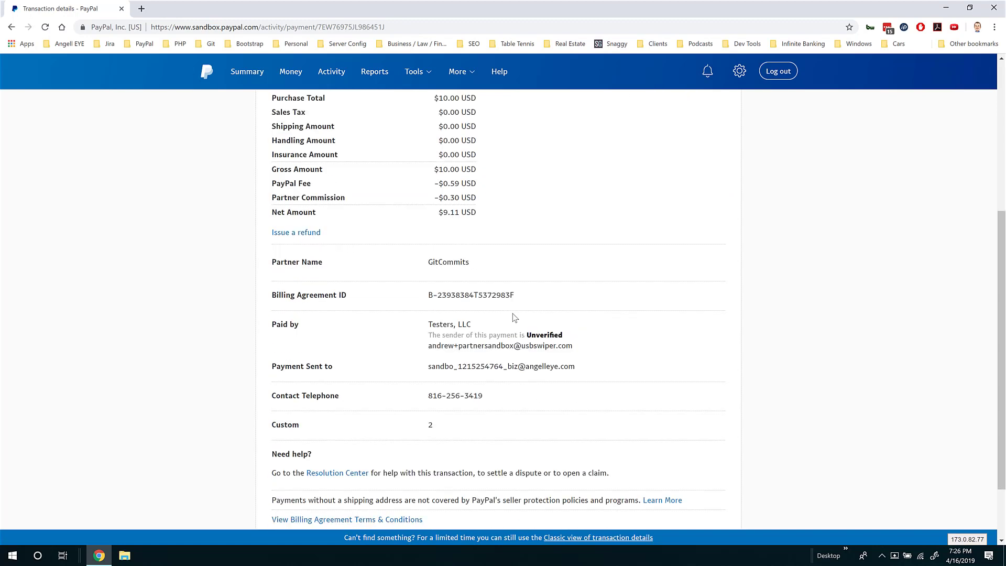
pyautogui.scroll(5, 510, 330)
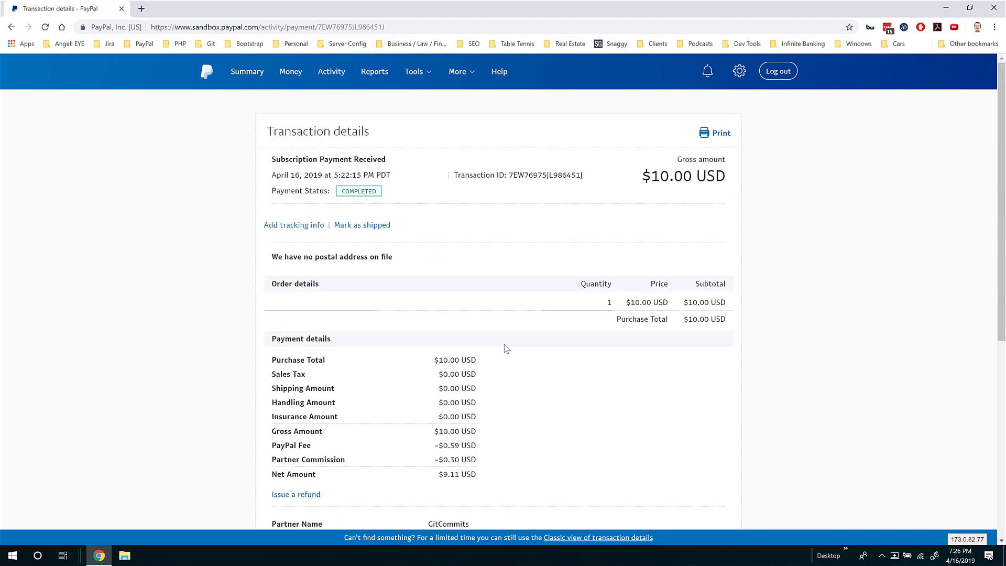
# Log out, sign in as the funder, and open the $10.00 payment sent to the Test Store
pyautogui.click(778, 72)
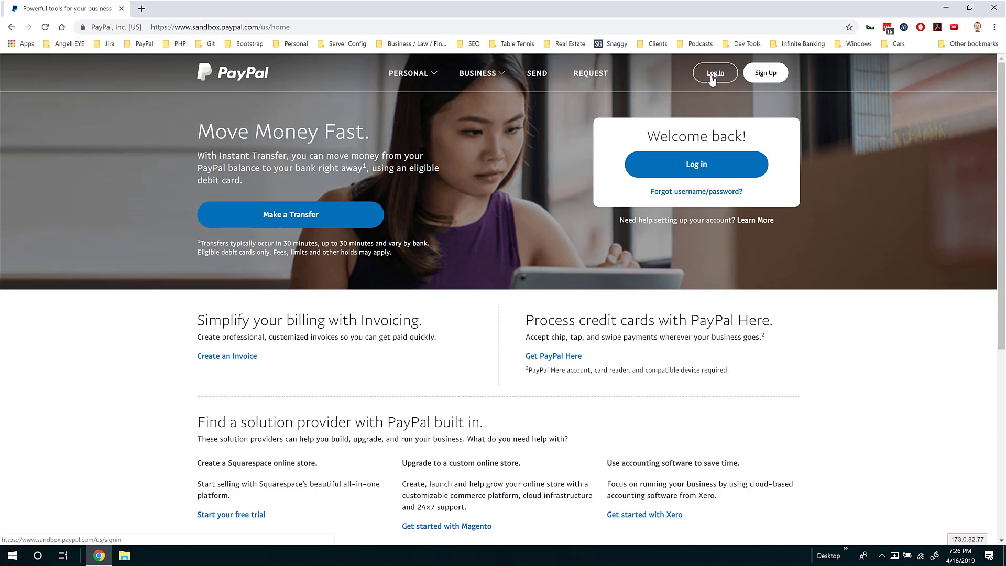
pyautogui.click(713, 76)
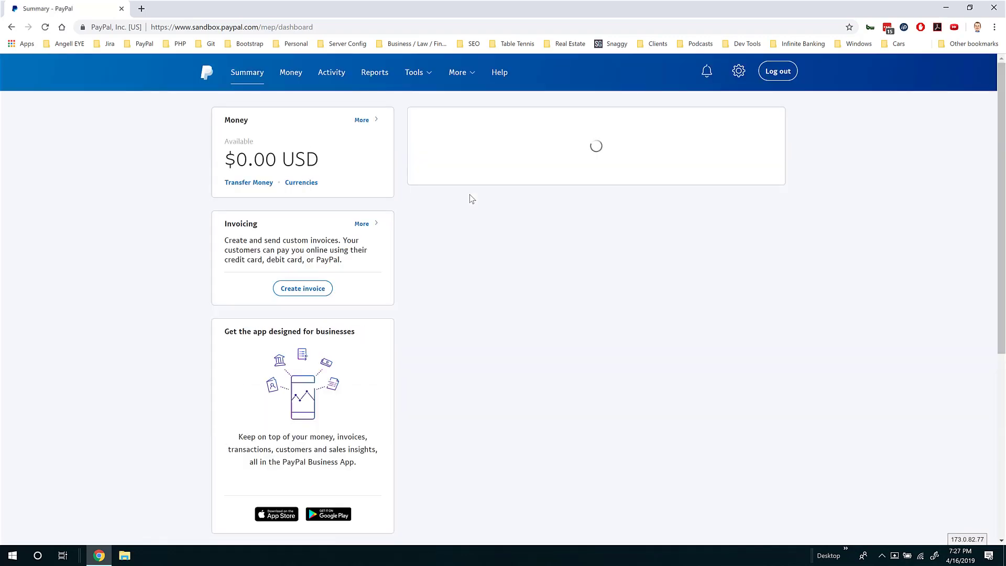
pyautogui.click(553, 176)
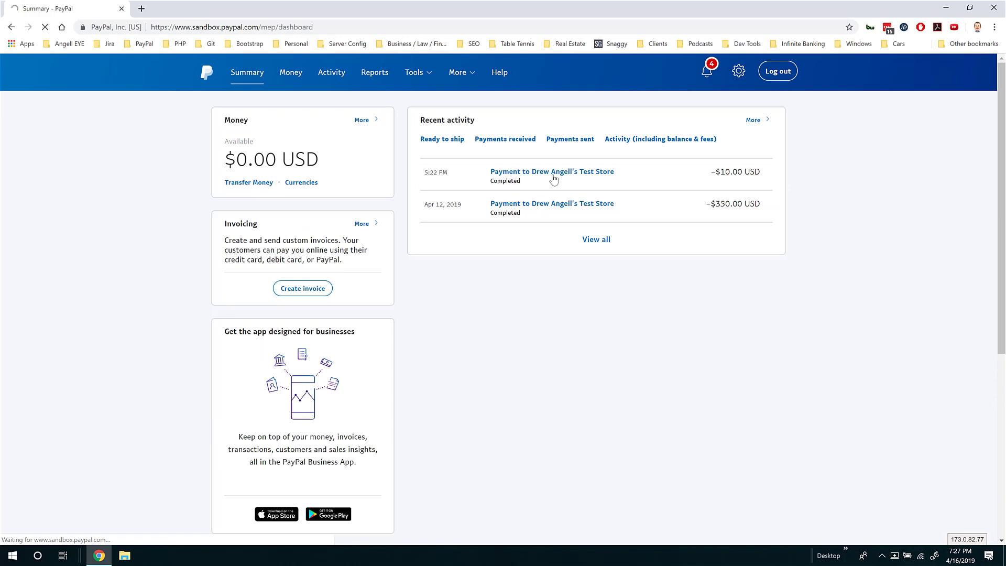